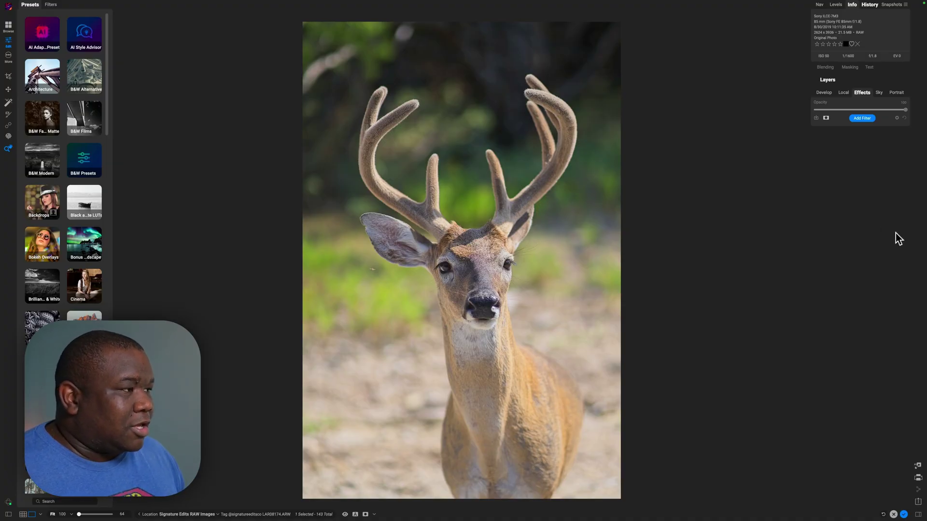
Add a Bleach Bypass filter to the deer photo as an effect, leaving its Develop settings as they are.
left_click(864, 224)
left_click(825, 93)
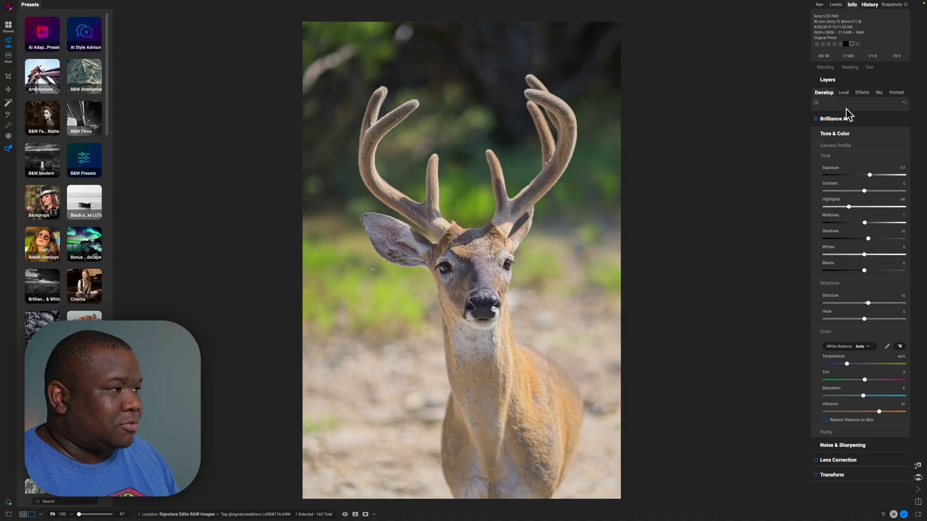
left_click(840, 134)
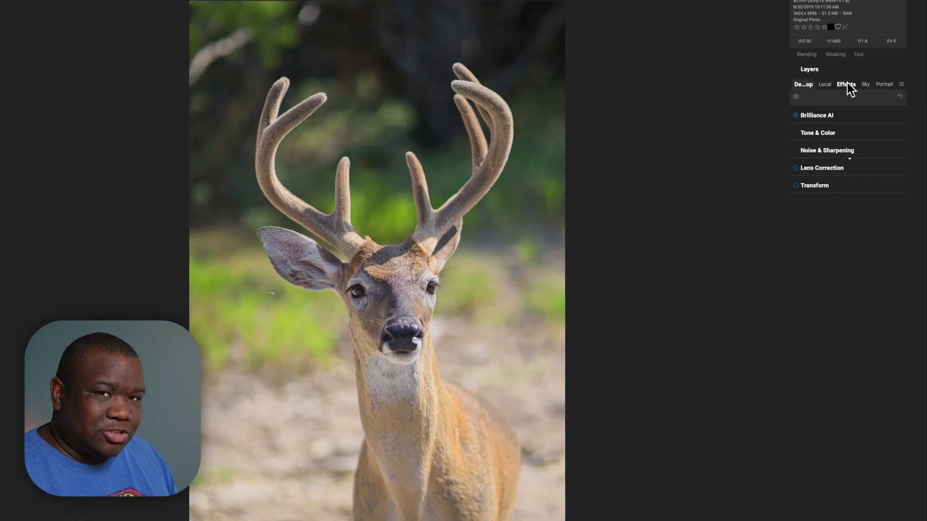
left_click(859, 92)
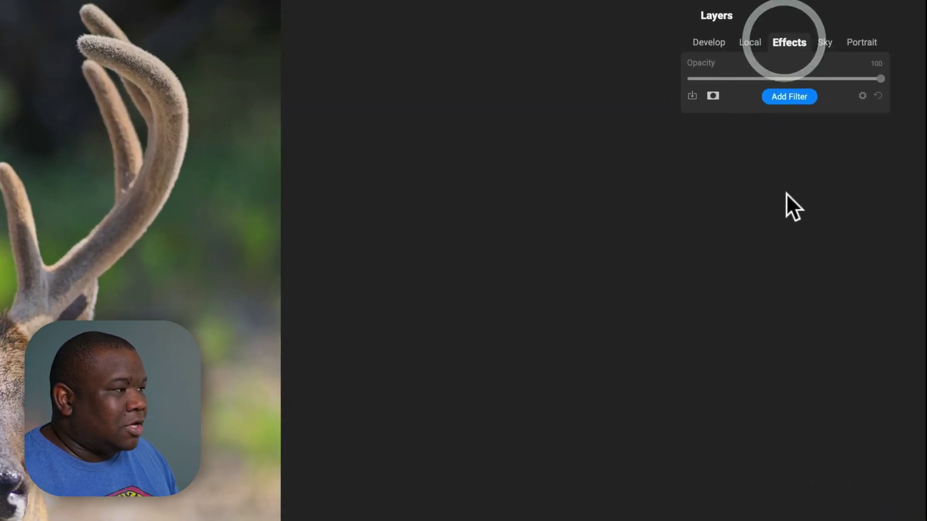
left_click(802, 95)
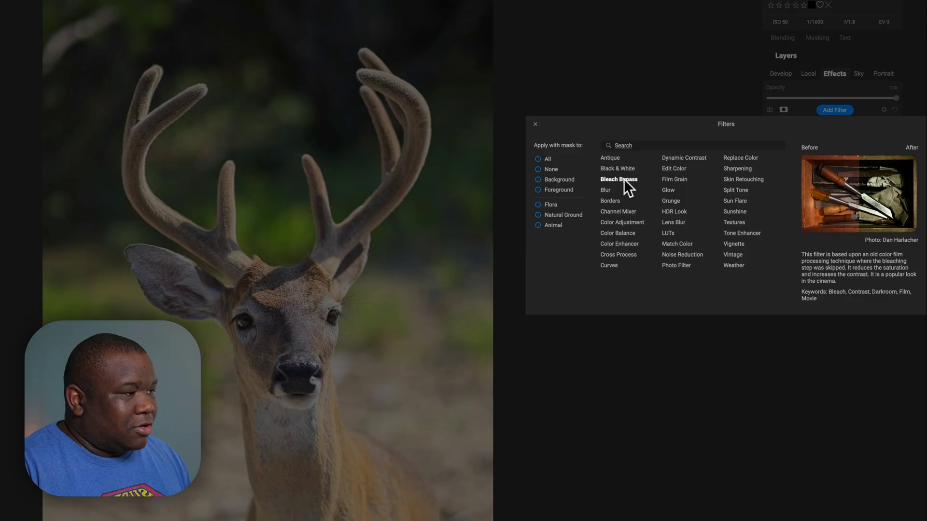
left_click(474, 199)
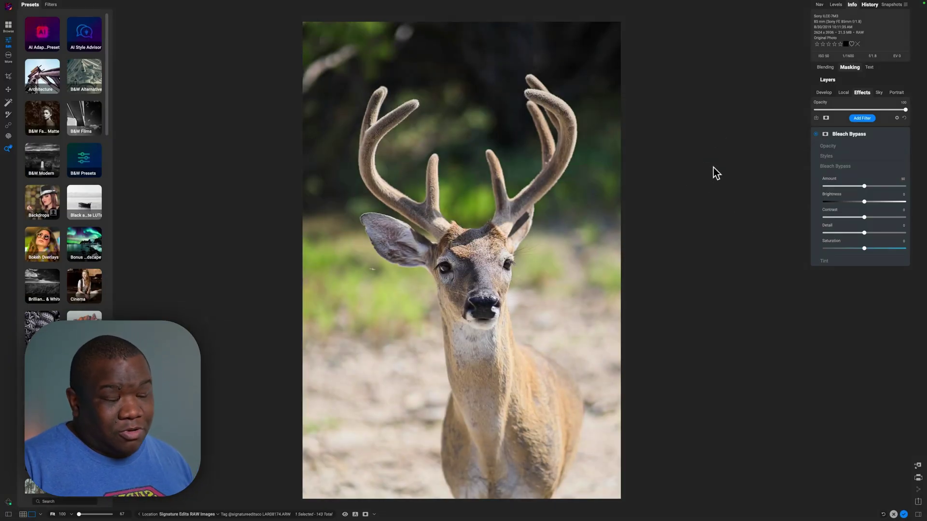
Toggle the Bleach Bypass filter off and on to compare the photo before and after.
left_click(824, 167)
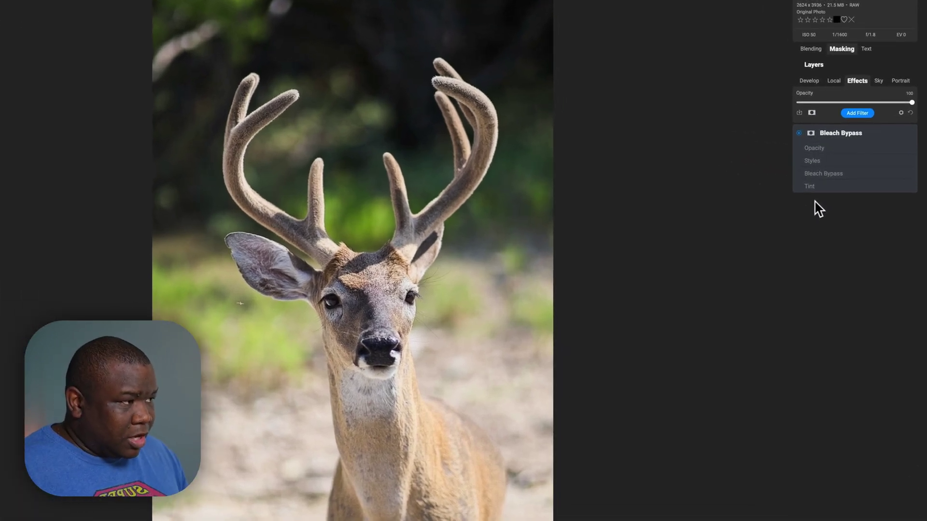
left_click(799, 134)
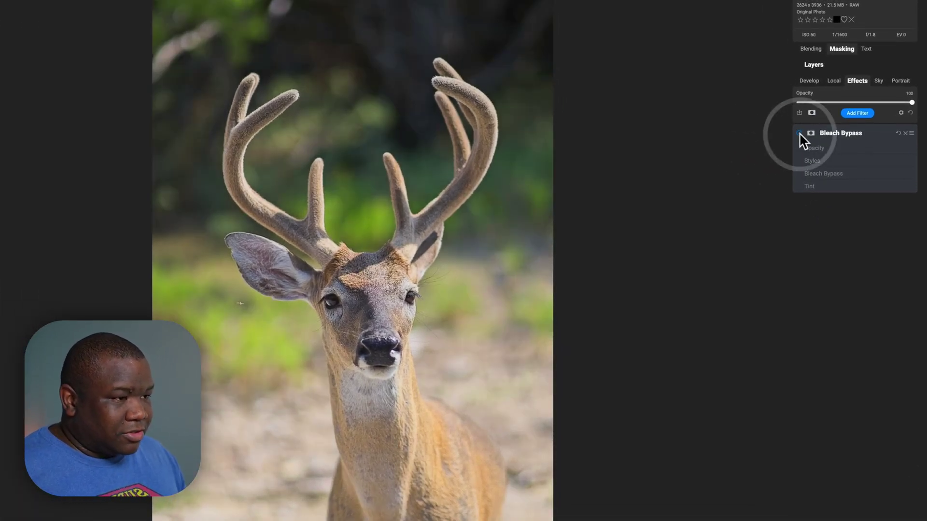
left_click(799, 133)
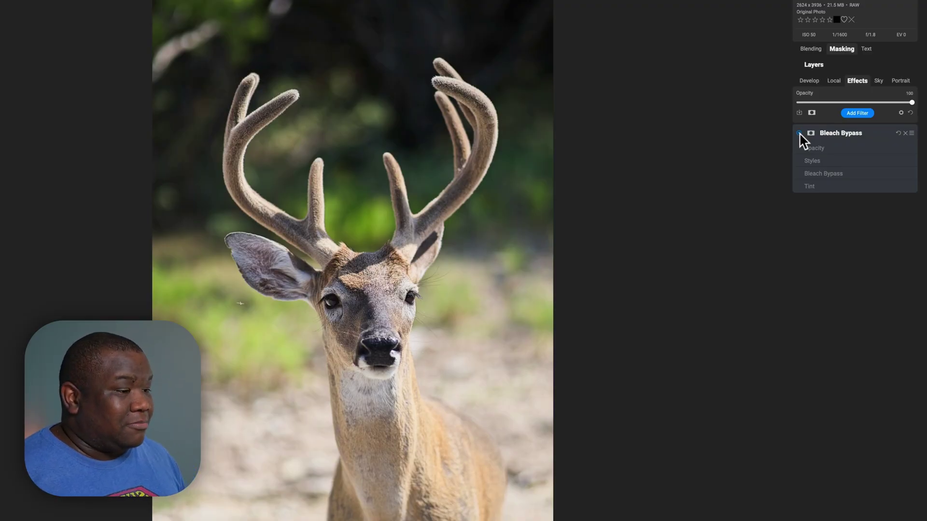
left_click(799, 133)
left_click(798, 134)
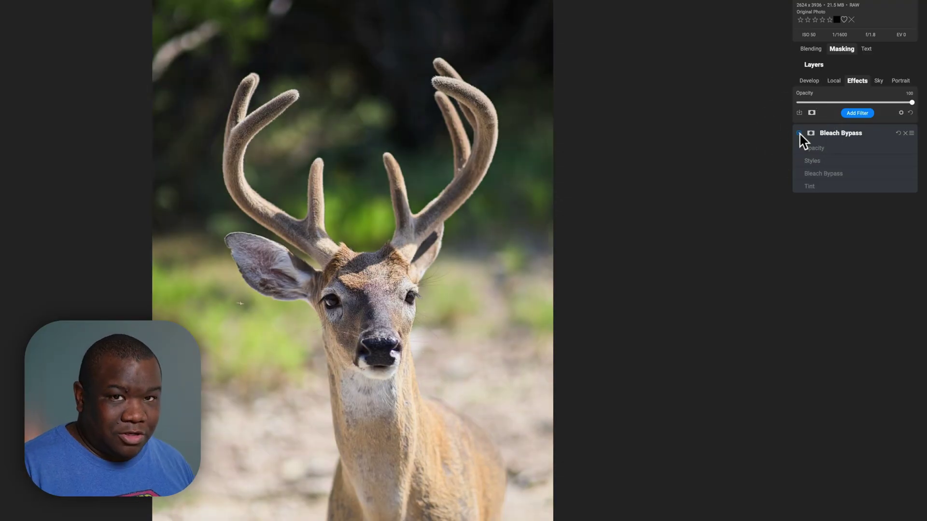
Raise the Bleach Bypass filter's Amount to 83.
left_click(853, 179)
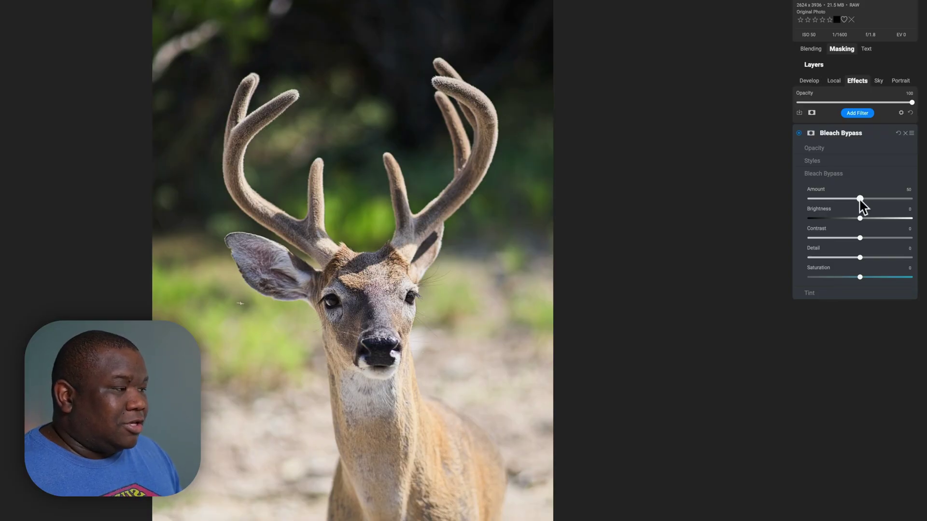
left_click_drag(859, 200, 892, 203)
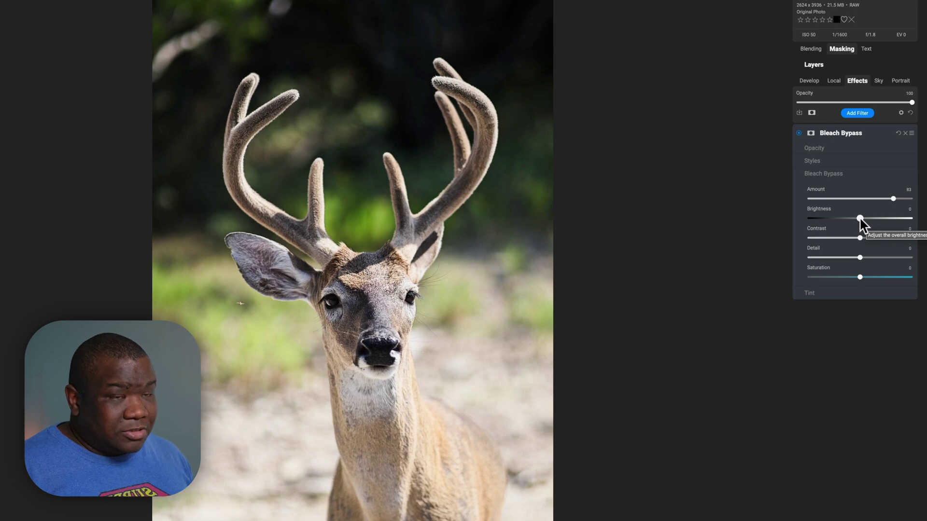
Try brighter and darker Brightness values in the Bleach Bypass filter, and reset Brightness to 0.
left_click_drag(860, 218, 891, 218)
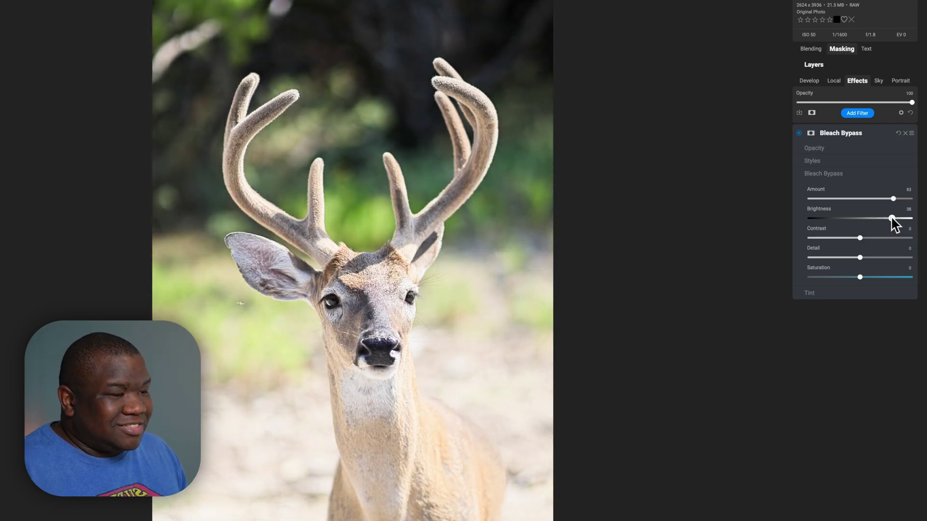
left_click_drag(891, 218, 846, 218)
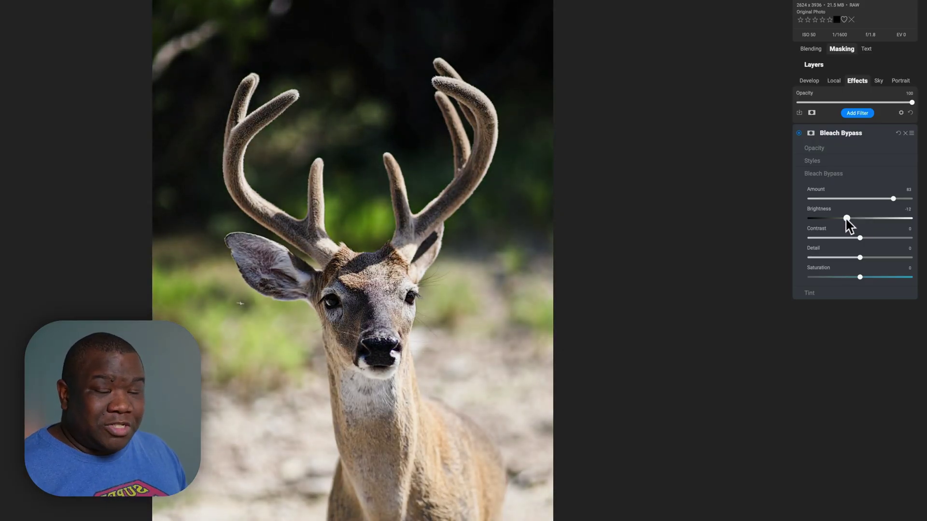
left_click_drag(847, 218, 849, 219)
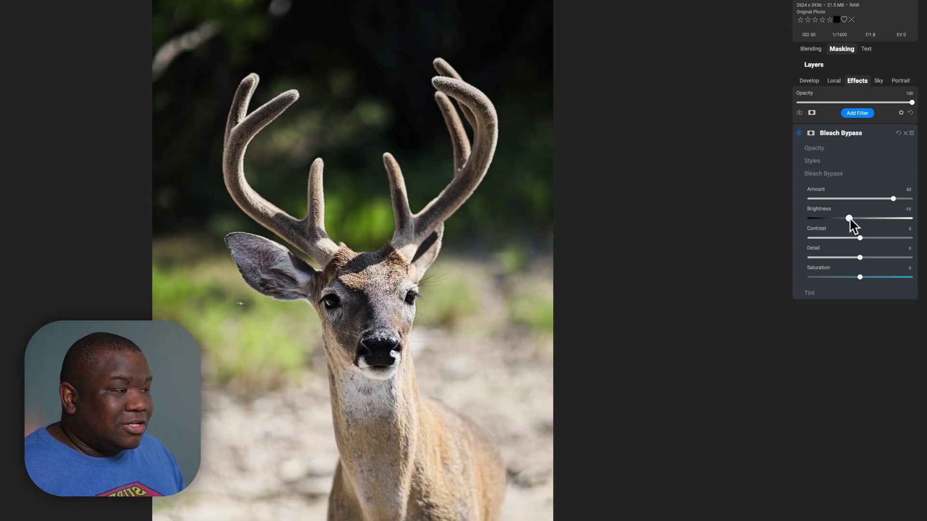
left_click_drag(848, 216, 861, 216)
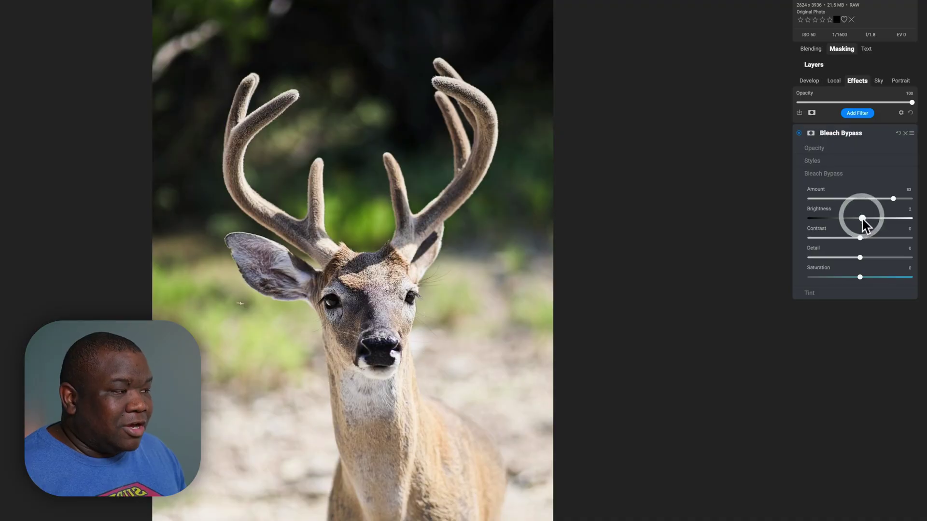
double_click(862, 217)
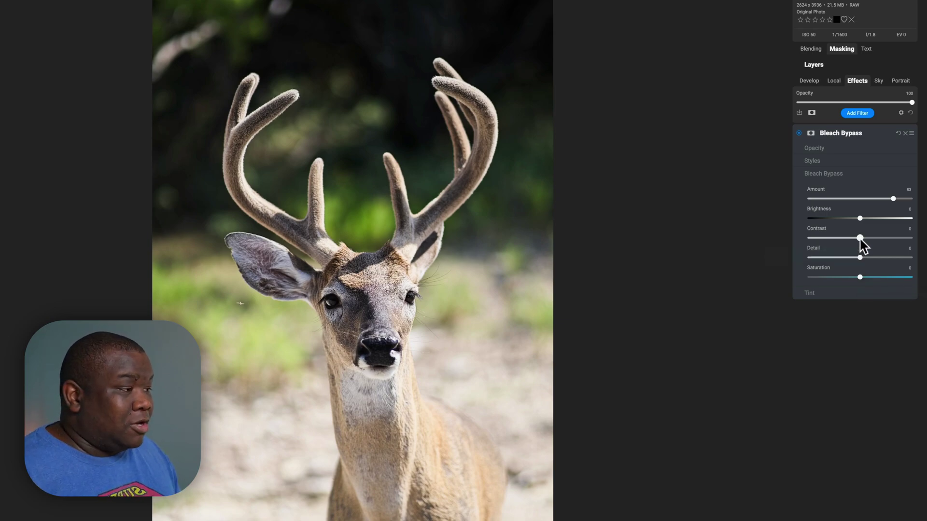
Try higher and lower Contrast values in the Bleach Bypass filter, and settle on a Contrast of 20.
left_click_drag(860, 238, 895, 244)
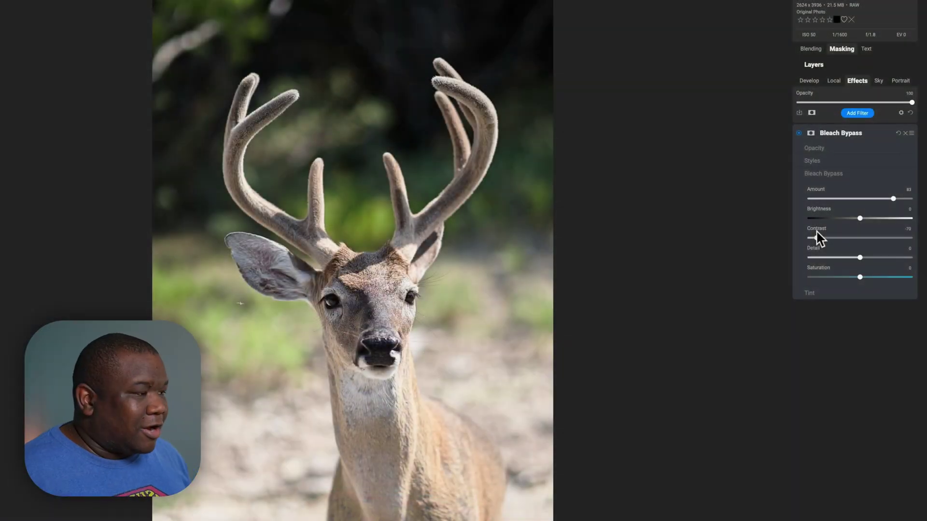
double_click(816, 232)
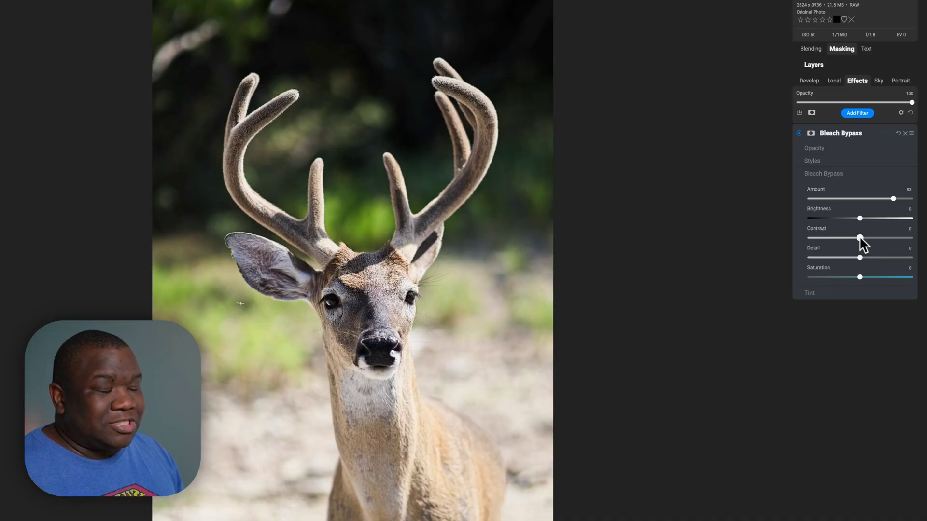
left_click_drag(860, 238, 882, 237)
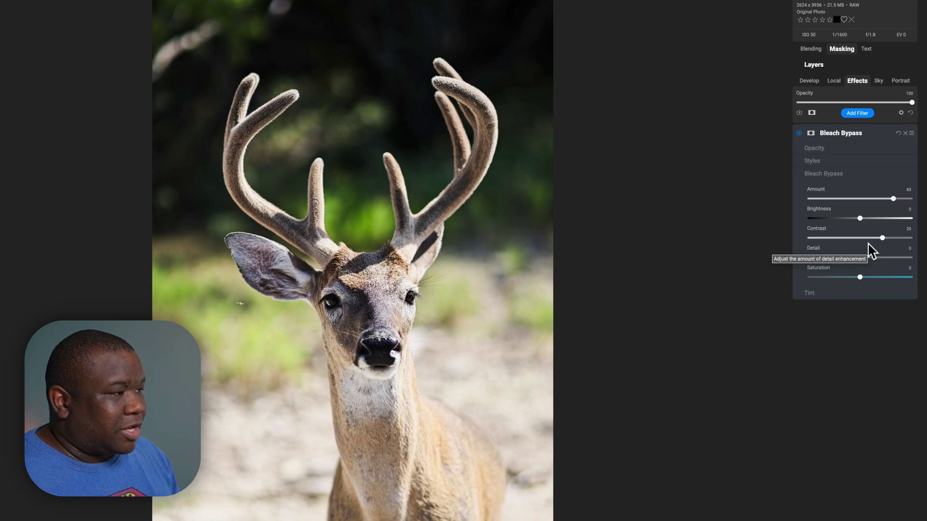
left_click(830, 149)
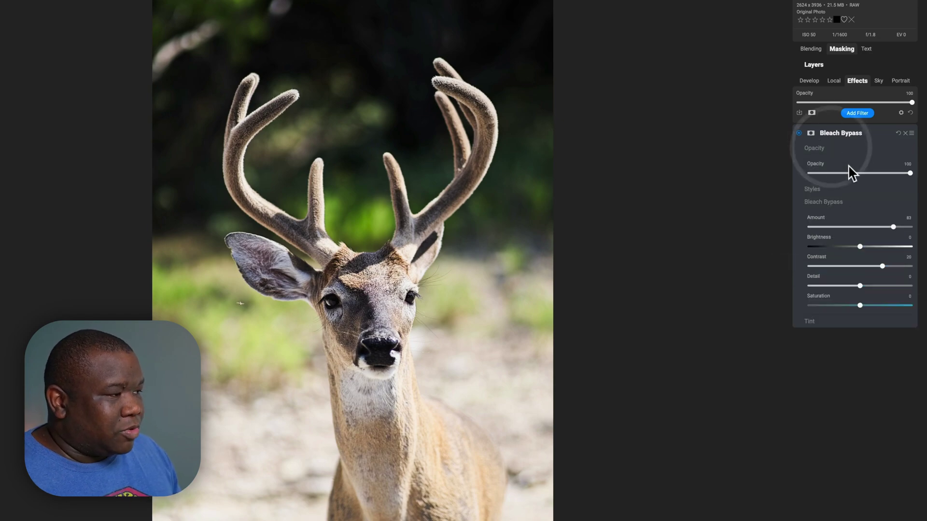
left_click(840, 149)
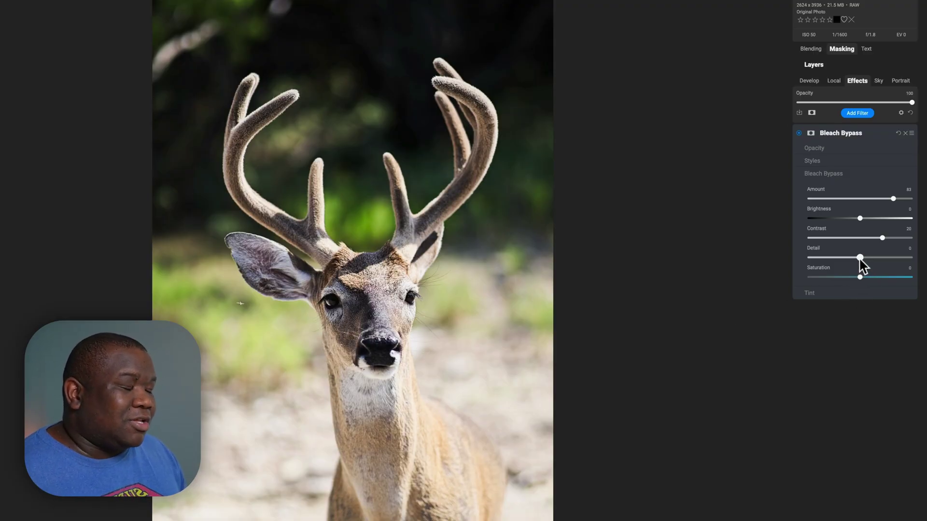
Try Detail at about 70 and about -34 in the Bleach Bypass filter, and reset it to 0.
left_click_drag(862, 257, 902, 258)
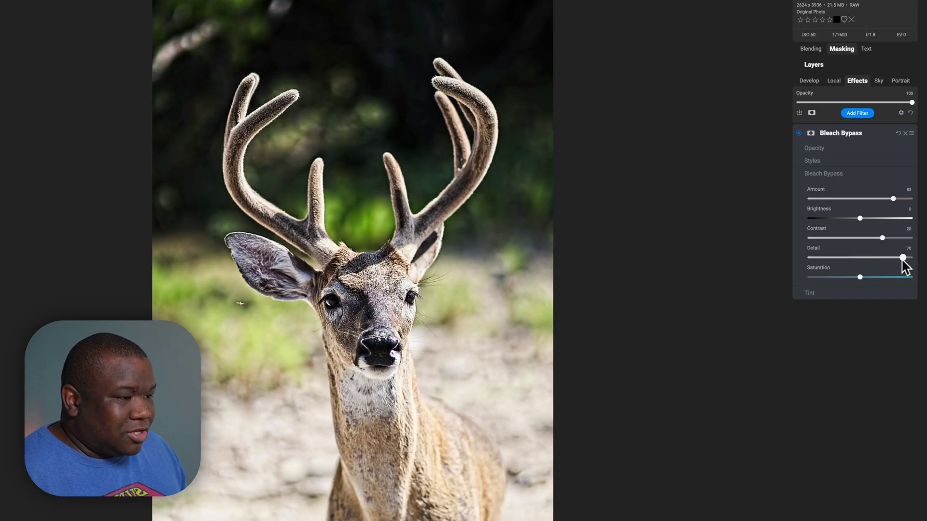
left_click_drag(901, 260, 831, 262)
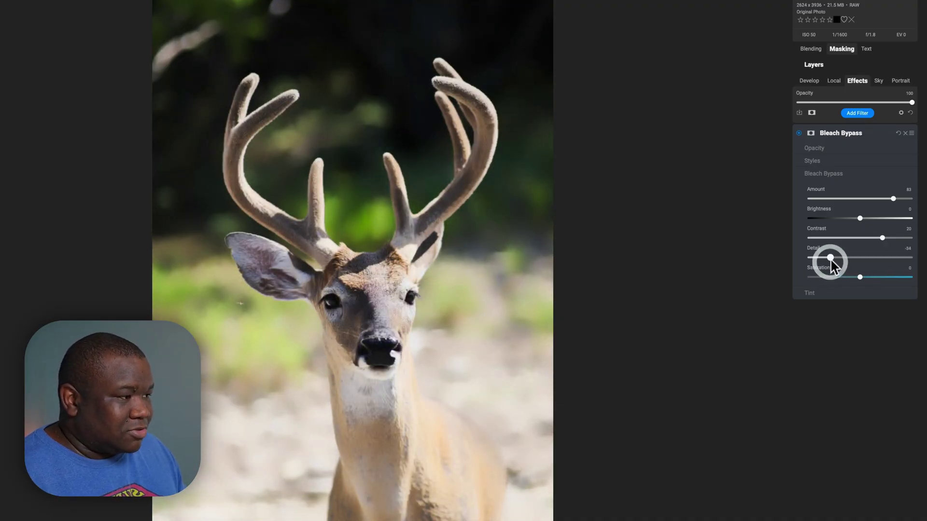
double_click(830, 258)
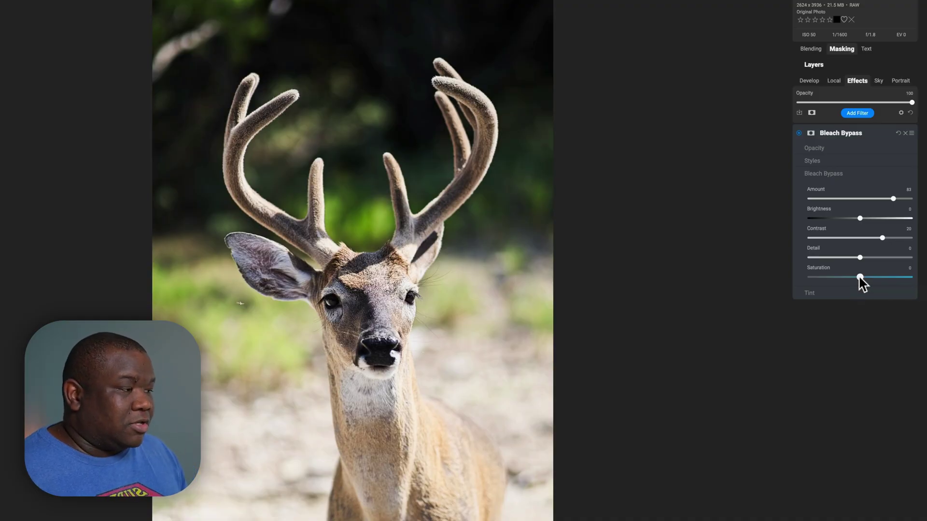
Raise the Bleach Bypass filter's Saturation to 24.
left_click_drag(859, 278, 877, 278)
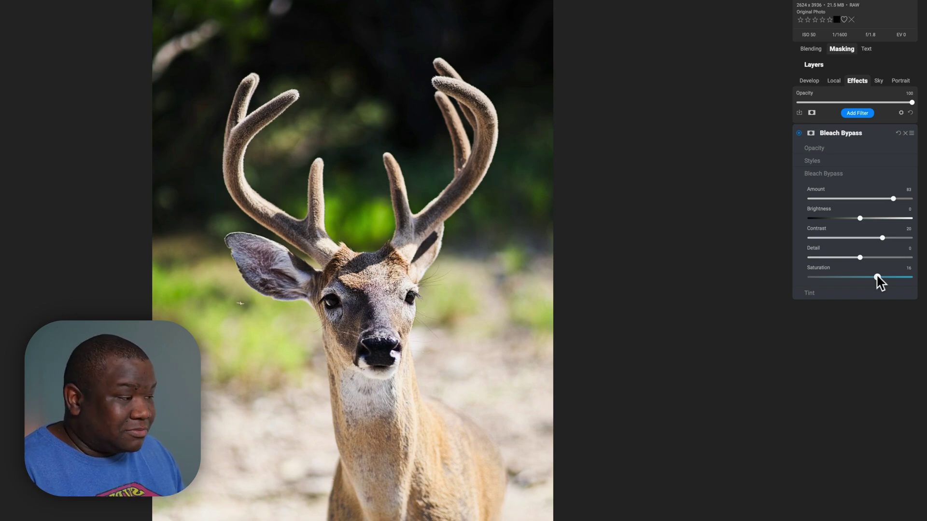
left_click_drag(879, 278, 881, 278)
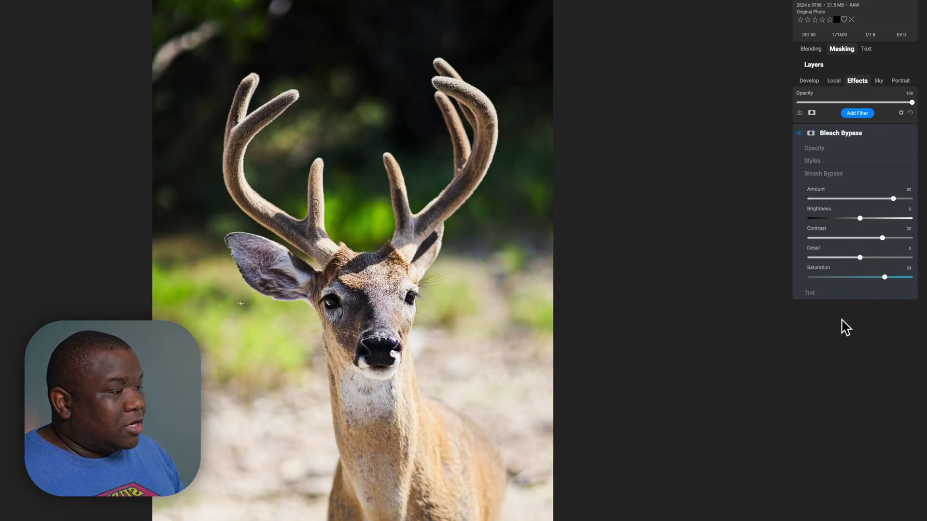
Add a tint to the Bleach Bypass filter with a tint Amount of 13.
left_click(816, 292)
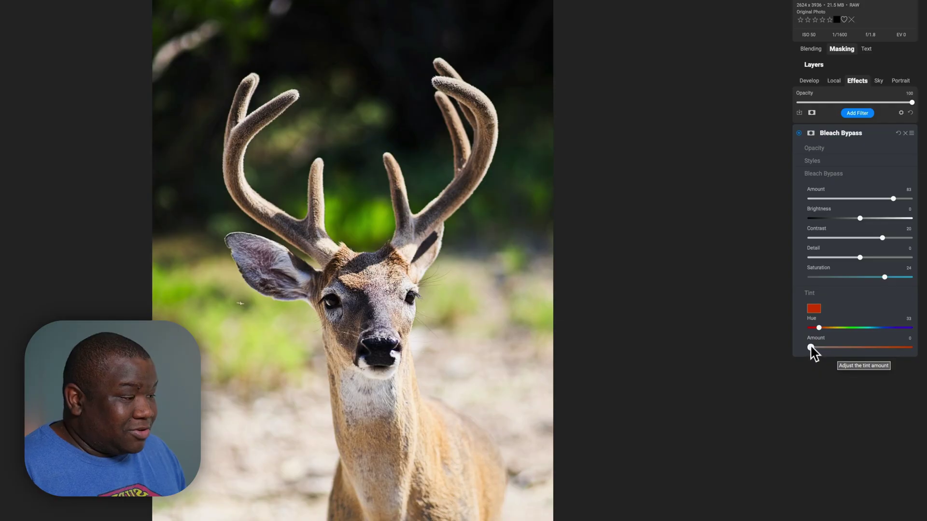
mouse_move(811, 347)
left_mouse_down()
mouse_move(846, 347)
mouse_move(823, 344)
left_mouse_up()
left_click(822, 347)
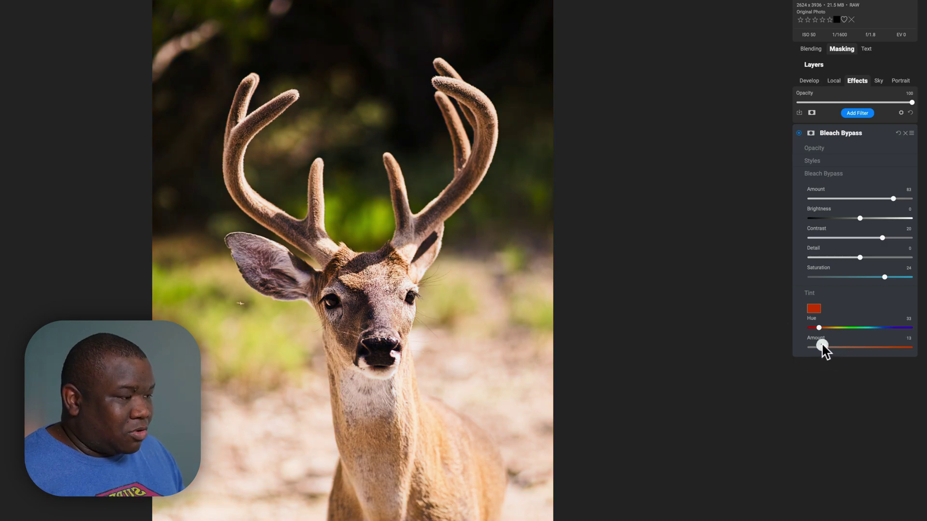
Change the tint to a golden orange with a Hue of 42, keeping the tint Amount at 13.
left_click(816, 310)
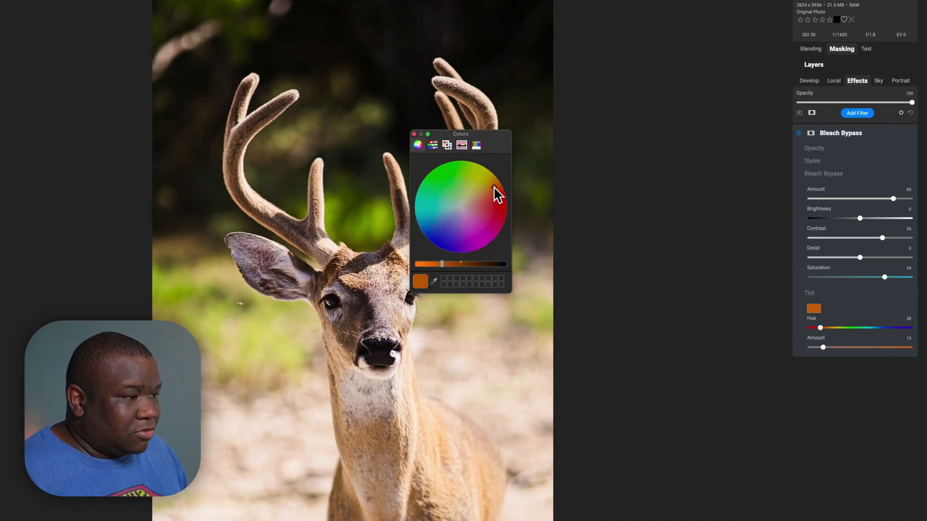
left_click_drag(494, 187, 488, 188)
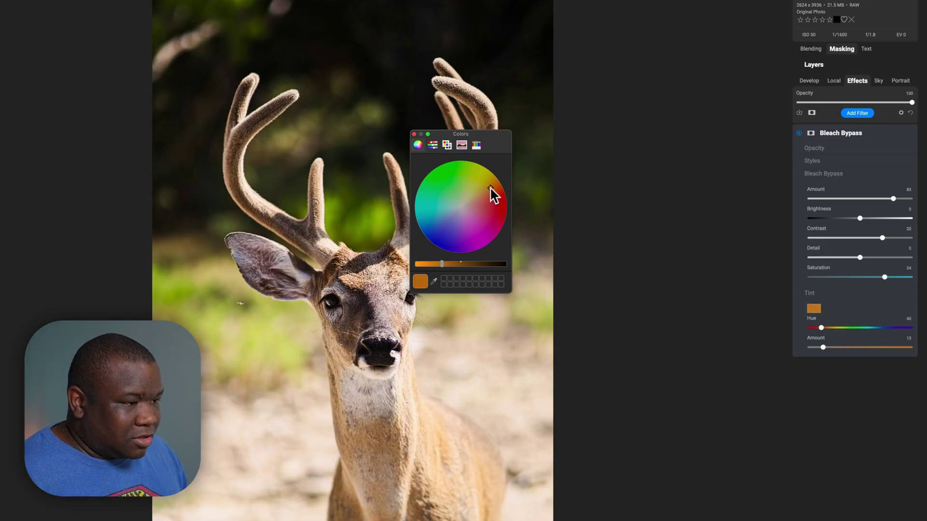
left_click(414, 134)
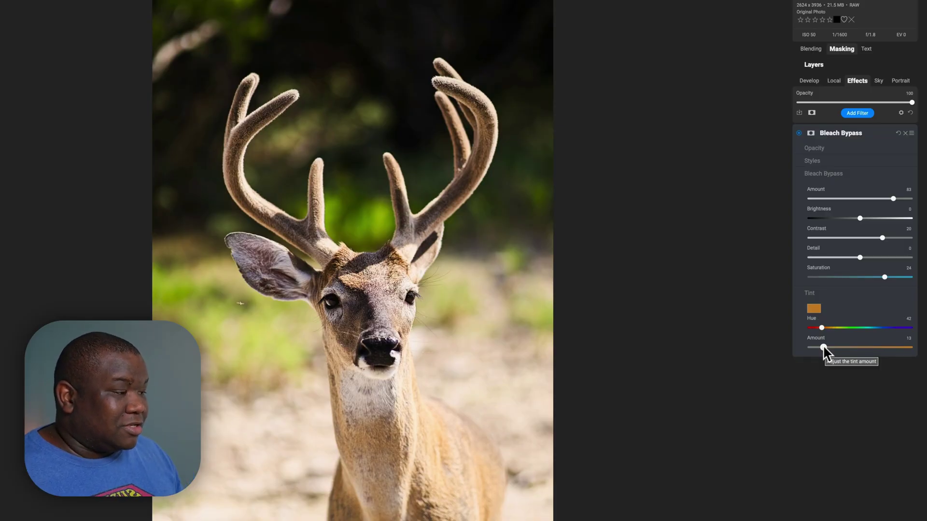
mouse_move(823, 344)
left_mouse_down()
mouse_move(788, 347)
mouse_move(823, 347)
left_mouse_up()
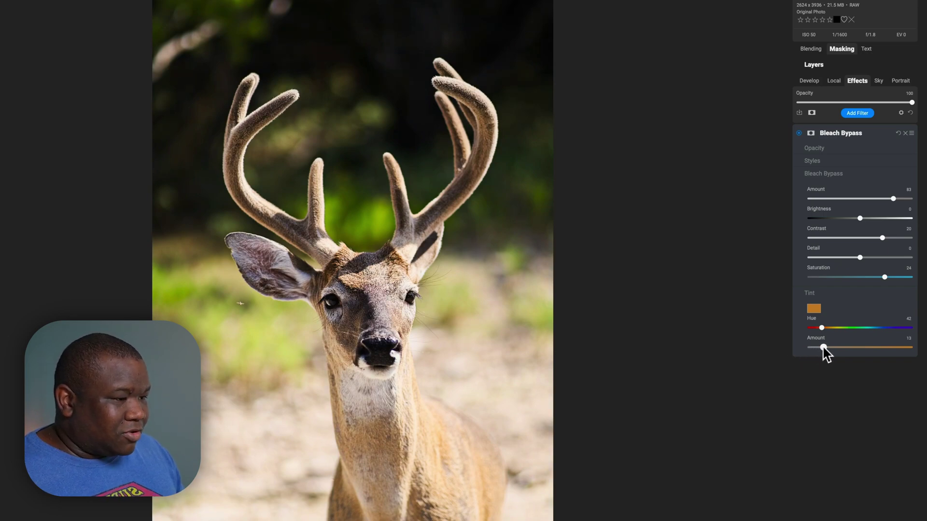
left_click(823, 348)
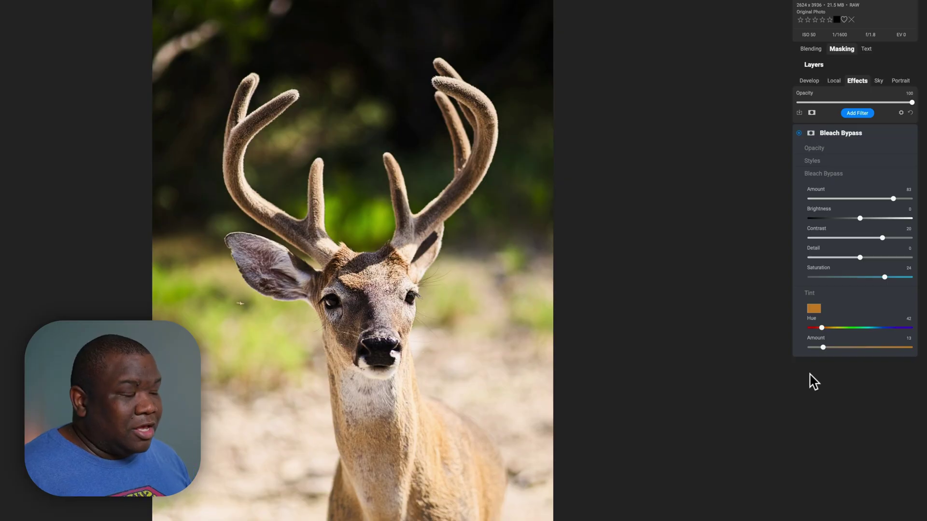
Collapse the Bleach Bypass and Tint settings within the filter.
left_click(834, 176)
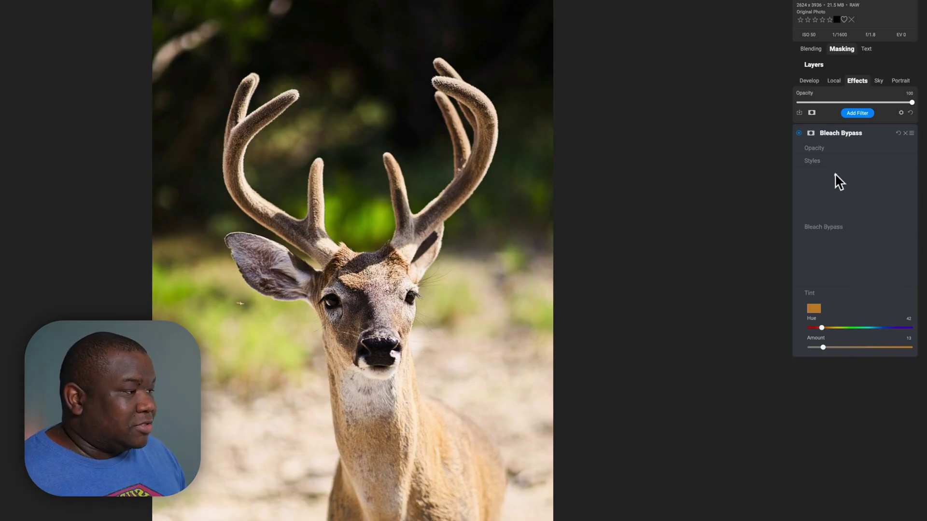
left_click(834, 186)
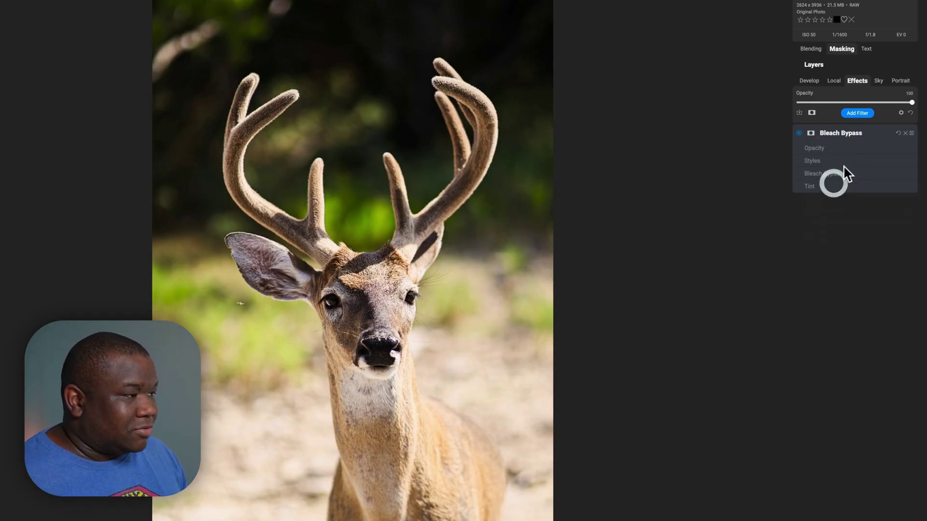
Save the current Bleach Bypass settings as a new style named FWP Animal, and collapse the filter's styles.
left_click(851, 161)
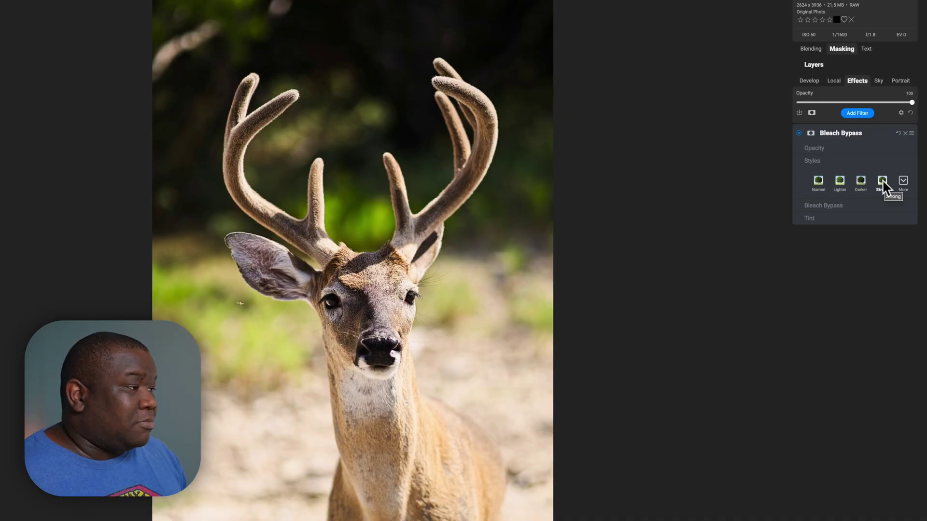
left_click(902, 180)
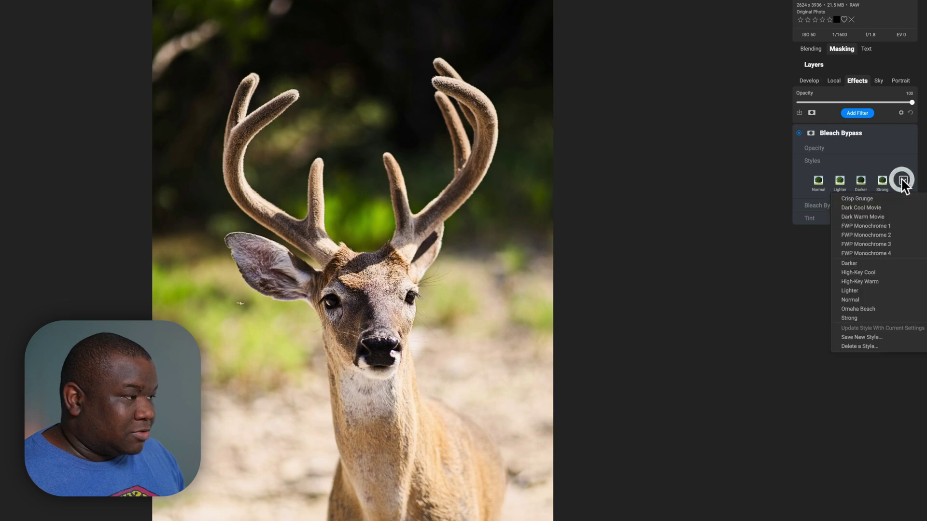
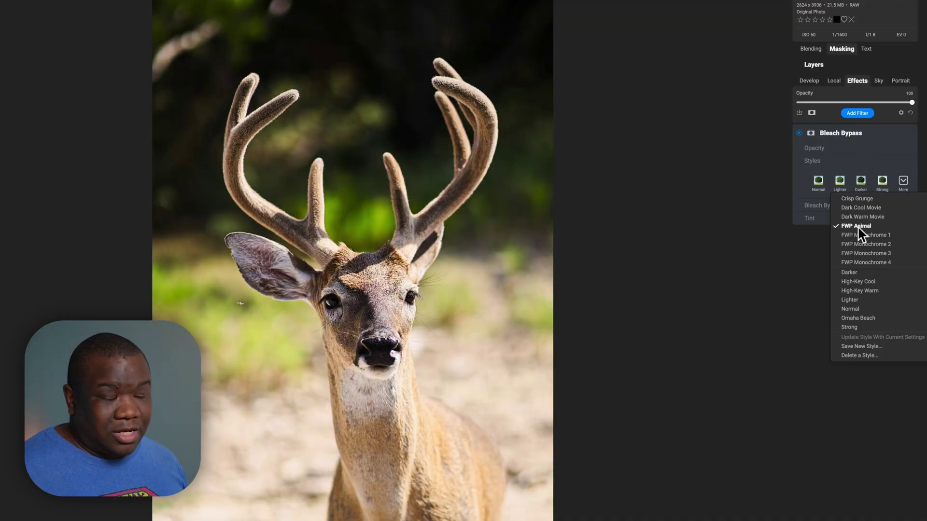
left_click(865, 162)
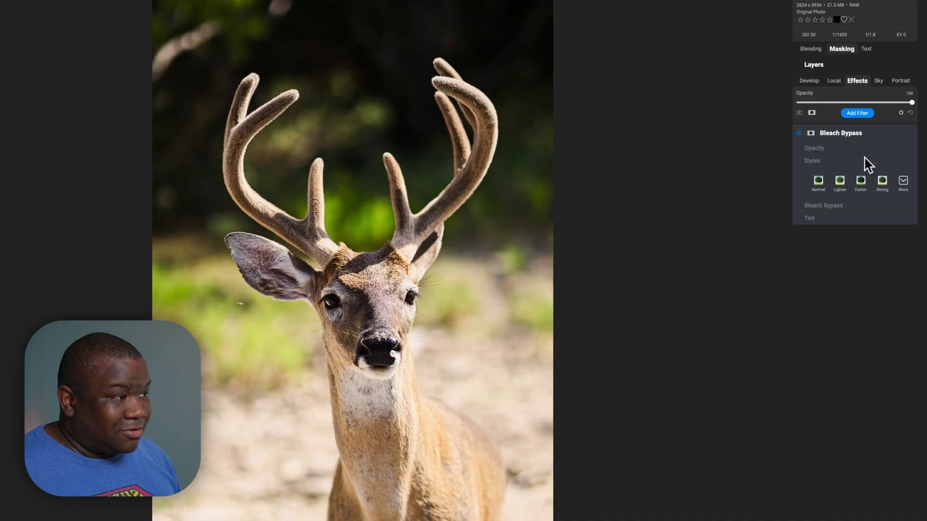
left_click(868, 163)
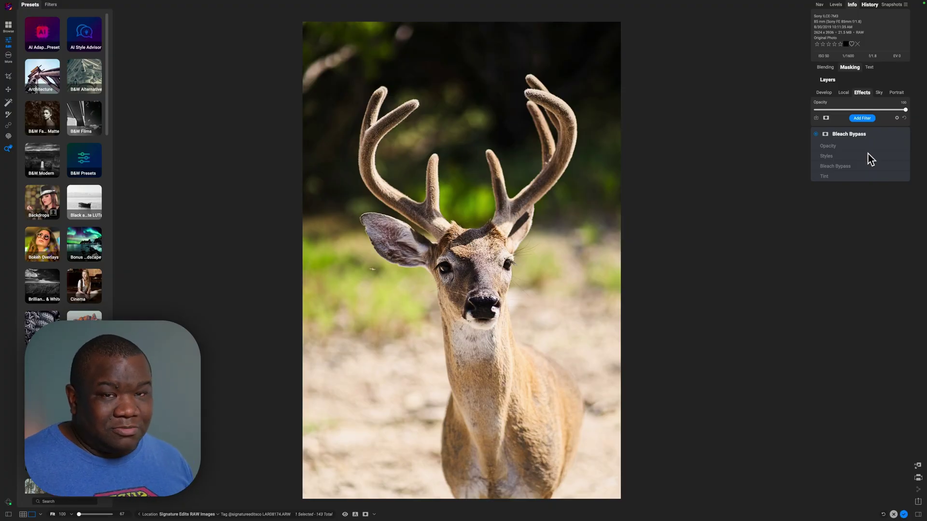
Add a second Bleach Bypass filter without a mask and rename the lower of the two filters Bypass.
left_click(864, 120)
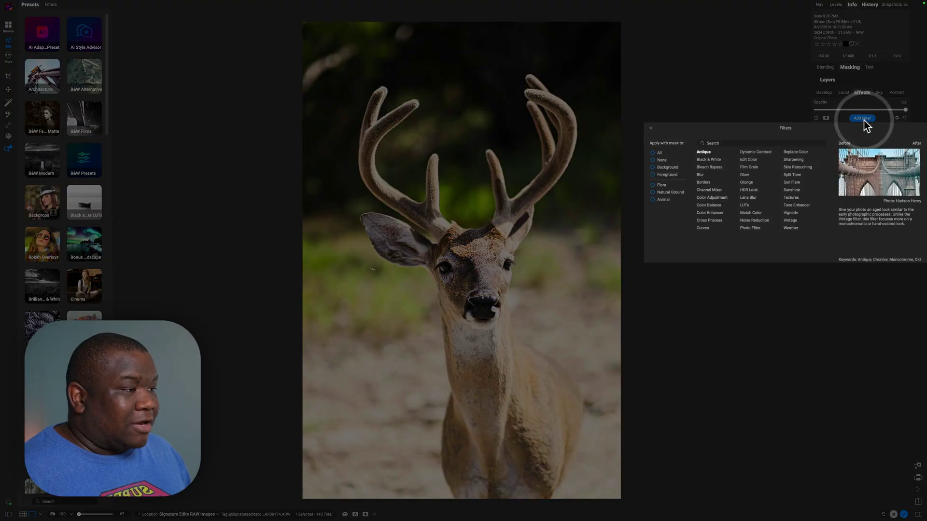
left_click(718, 167)
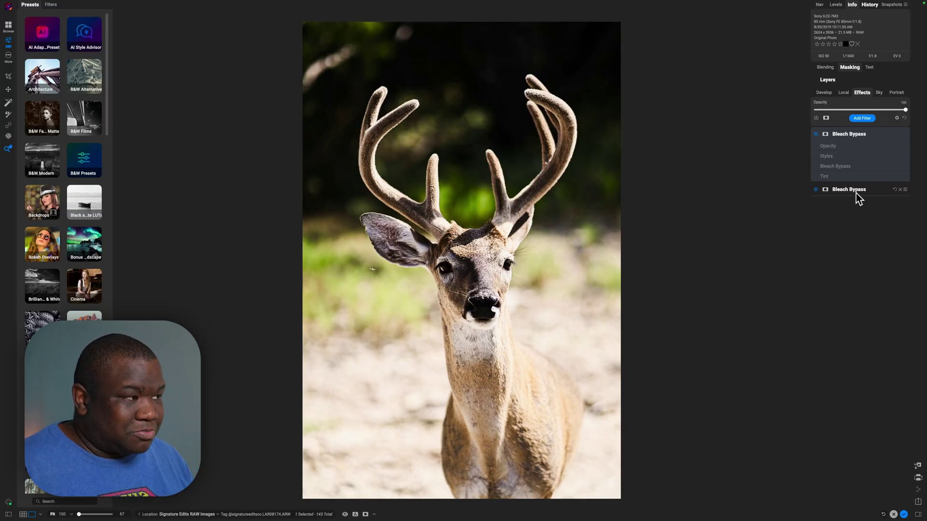
left_click(824, 190)
double_click(850, 151)
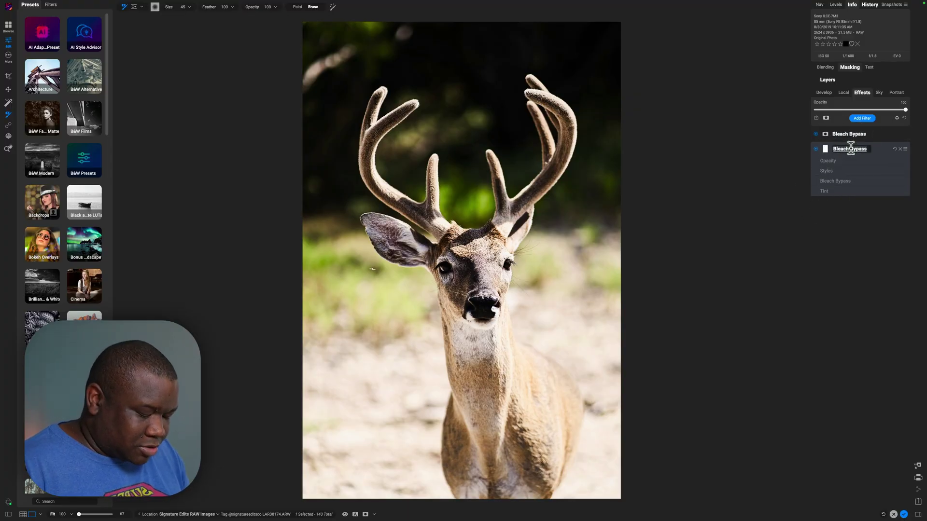
type("B")
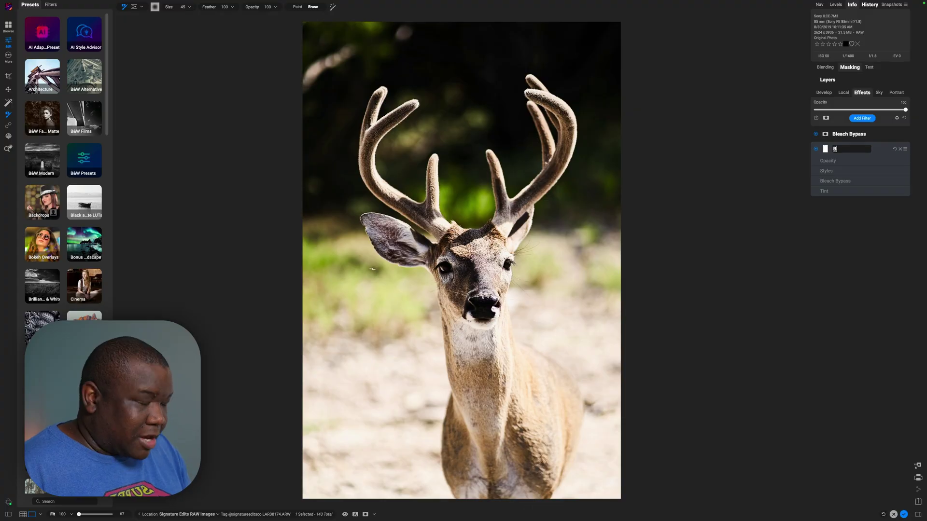
type("ypass")
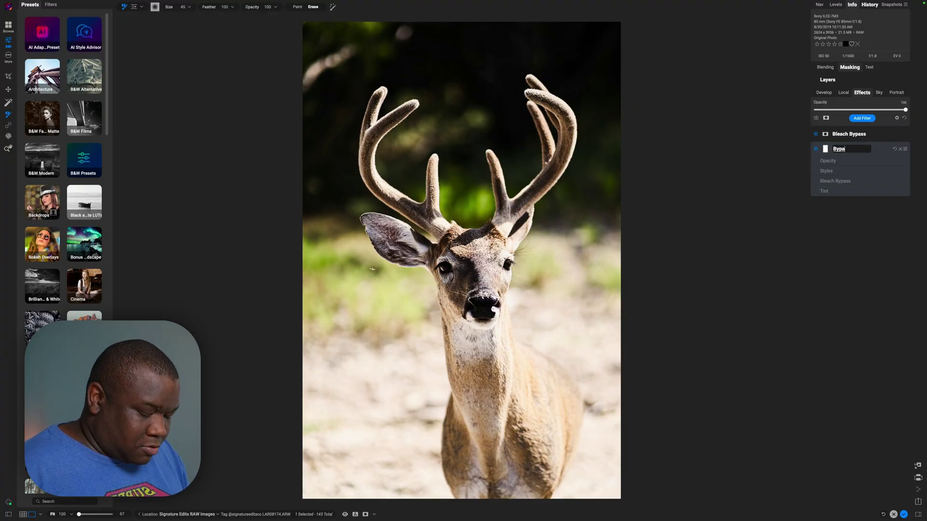
key("Return")
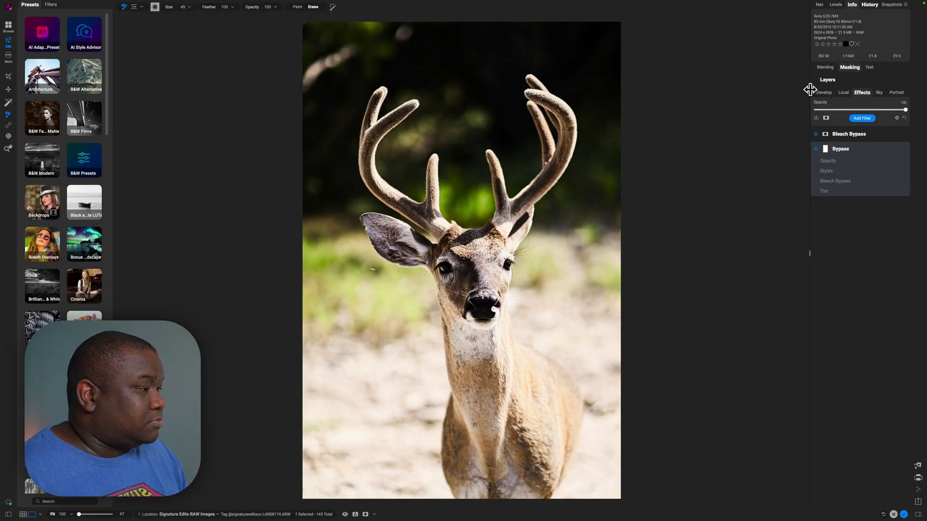
Rename the upper Bleach Bypass filter Bypass animal.
left_click(849, 136)
left_click(849, 135)
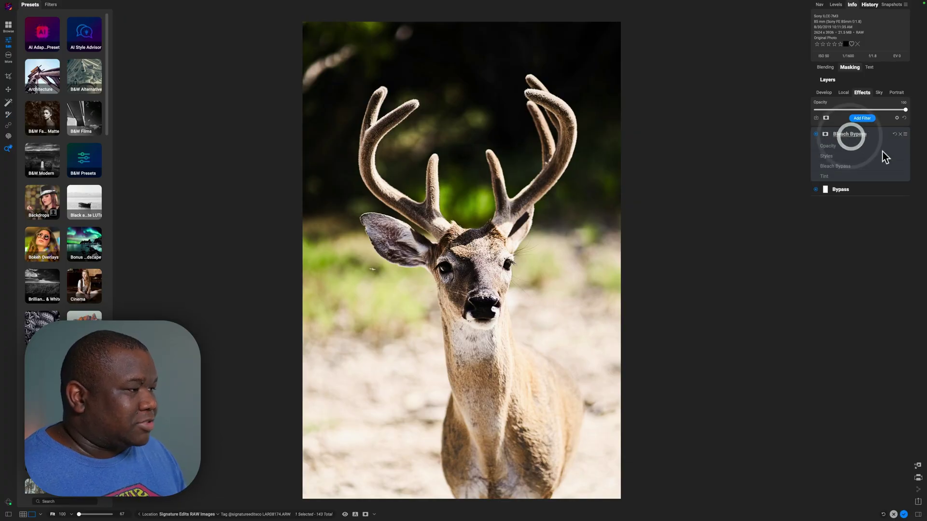
key("BackSpace")
key("BackSpace")
key("BackSpace")
key("BackSpace")
key("BackSpace")
key("BackSpace")
key("BackSpace")
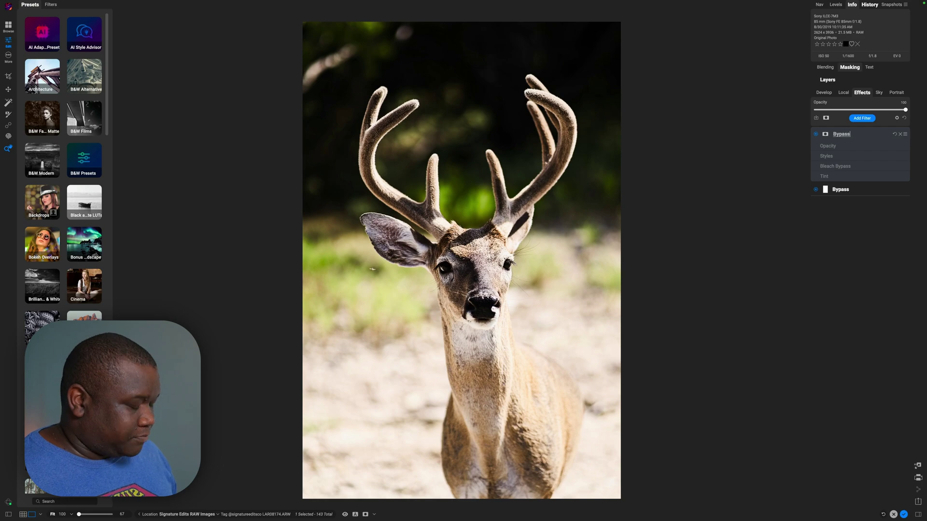
key("BackSpace")
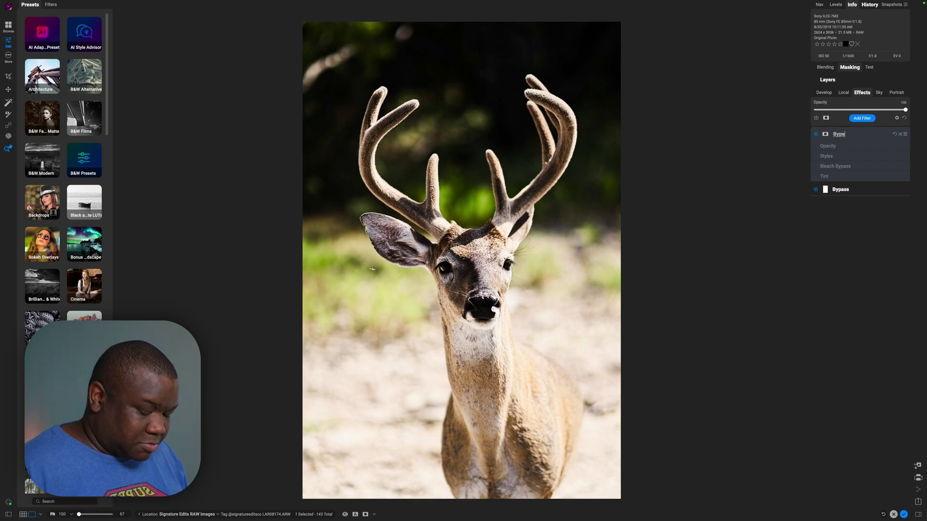
type("ss animal")
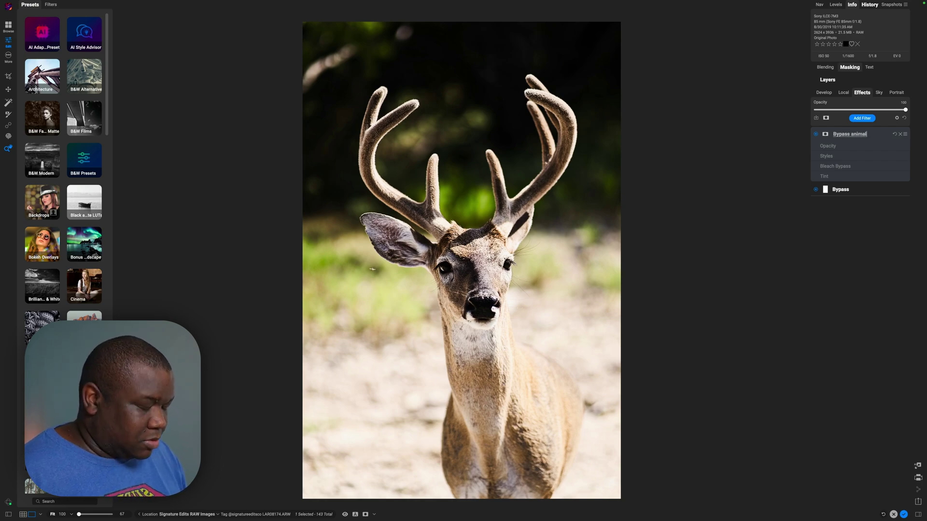
key("Return")
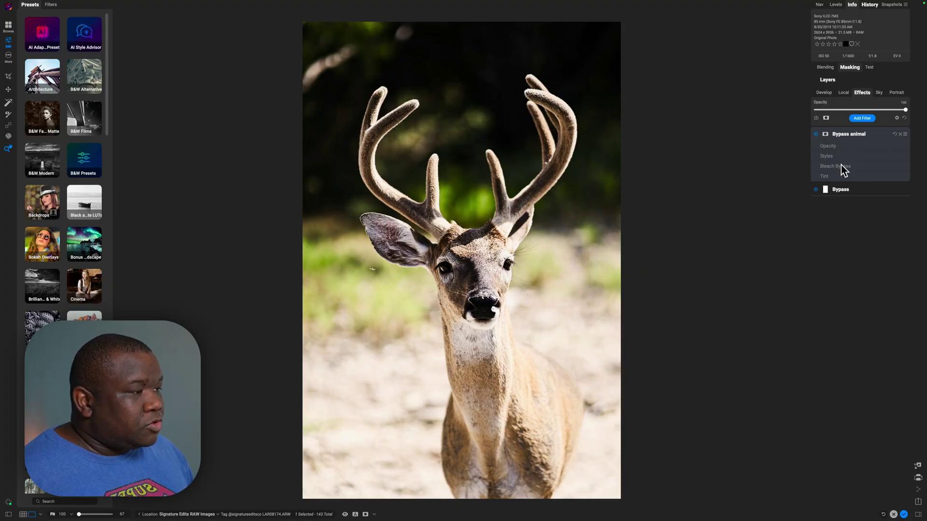
Apply the saved FWP Animal style to the Bypass animal filter.
left_click(854, 156)
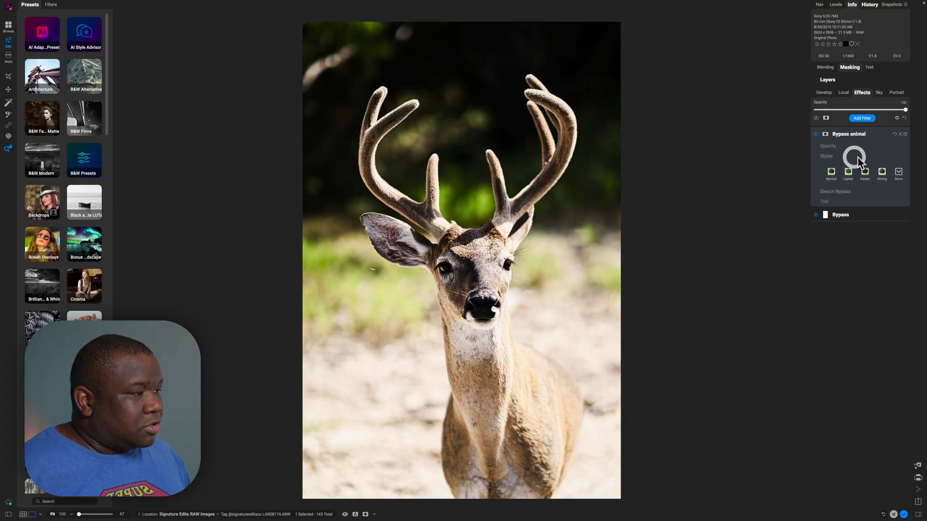
left_click(898, 175)
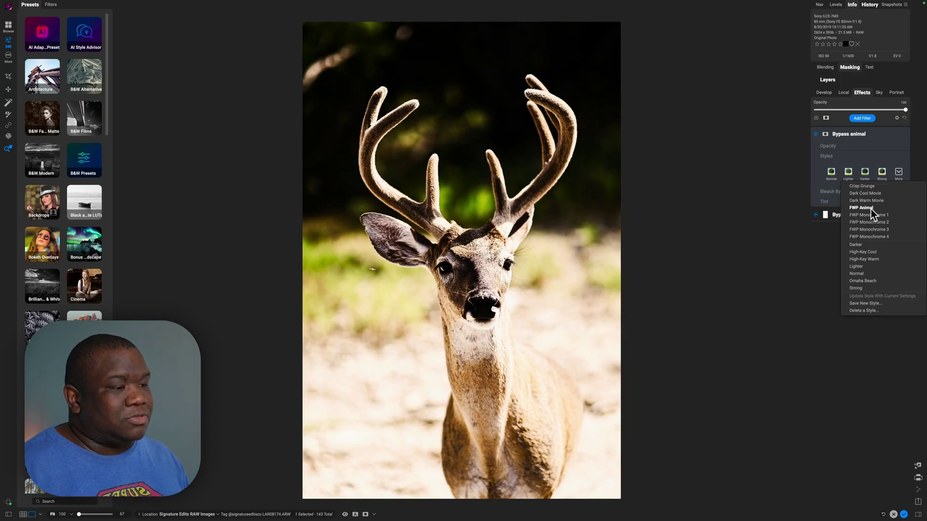
left_click(871, 210)
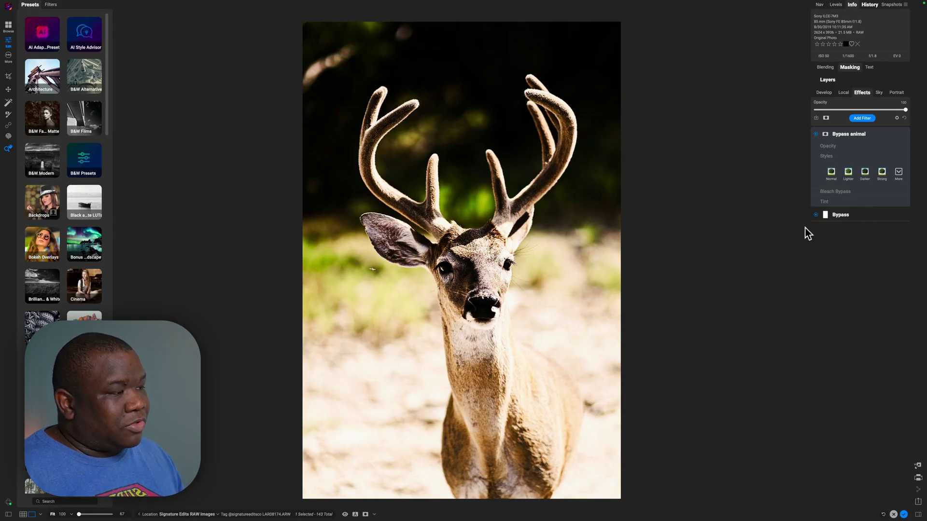
Erase the whole deer, including its rear antler, from the Bypass filter's mask with the quick mask tool and apply the selection.
left_click(833, 215)
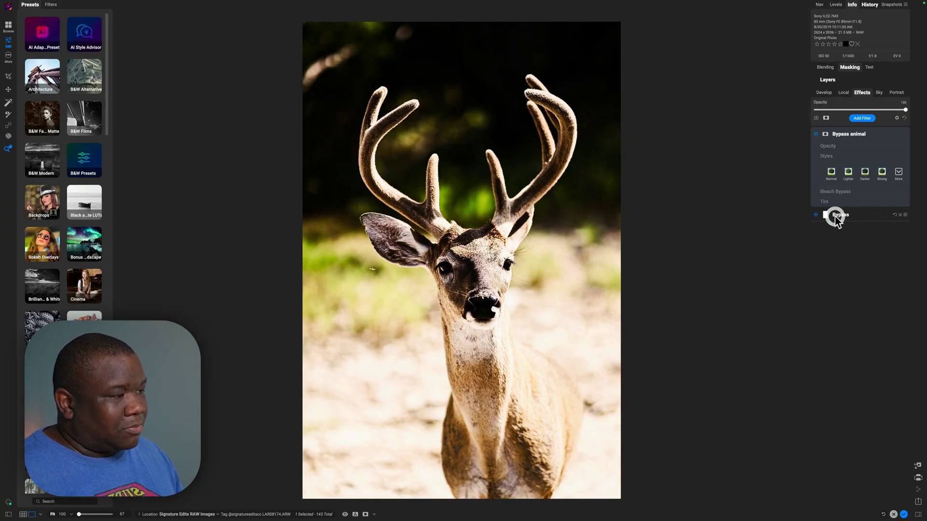
left_click(826, 150)
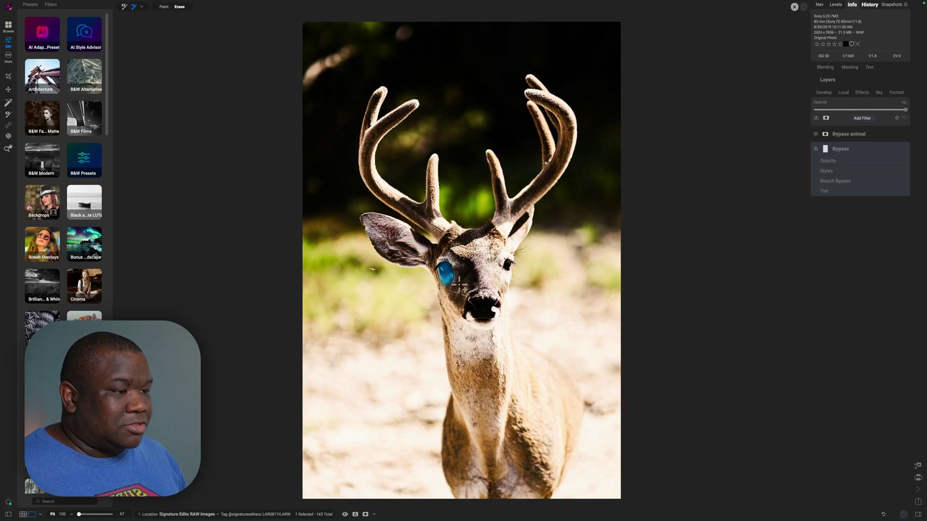
left_click(460, 290)
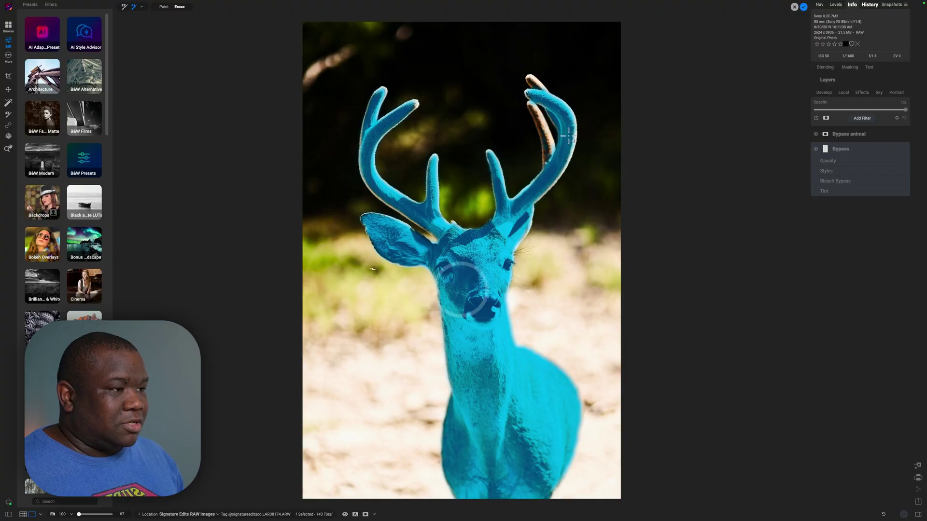
left_click(540, 116)
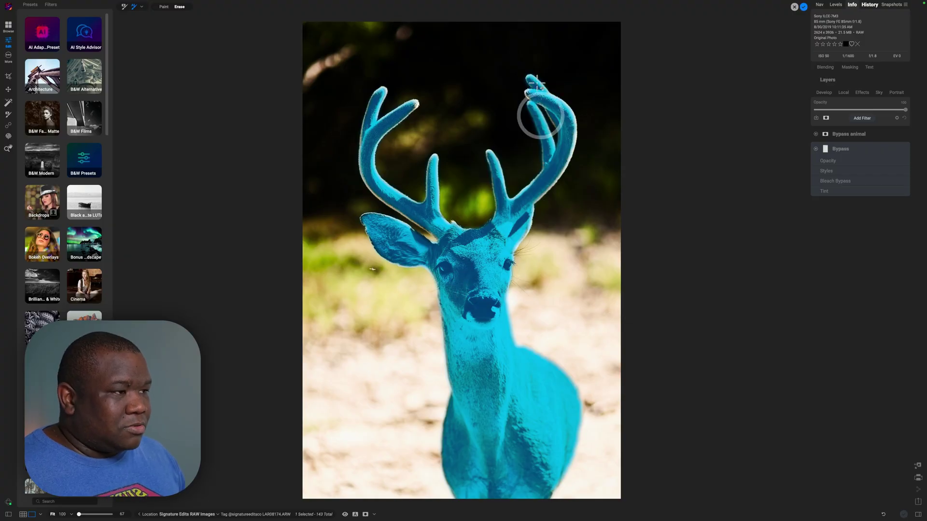
left_click(538, 83)
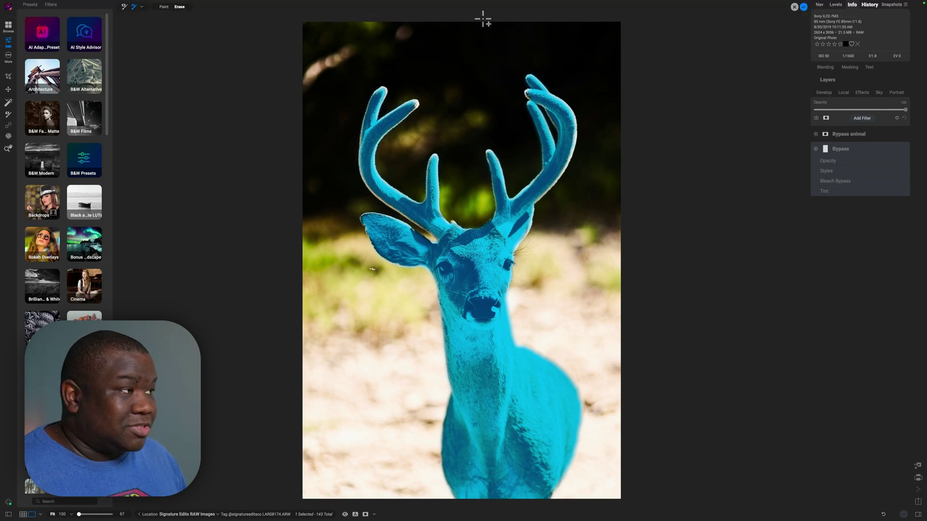
left_click(804, 8)
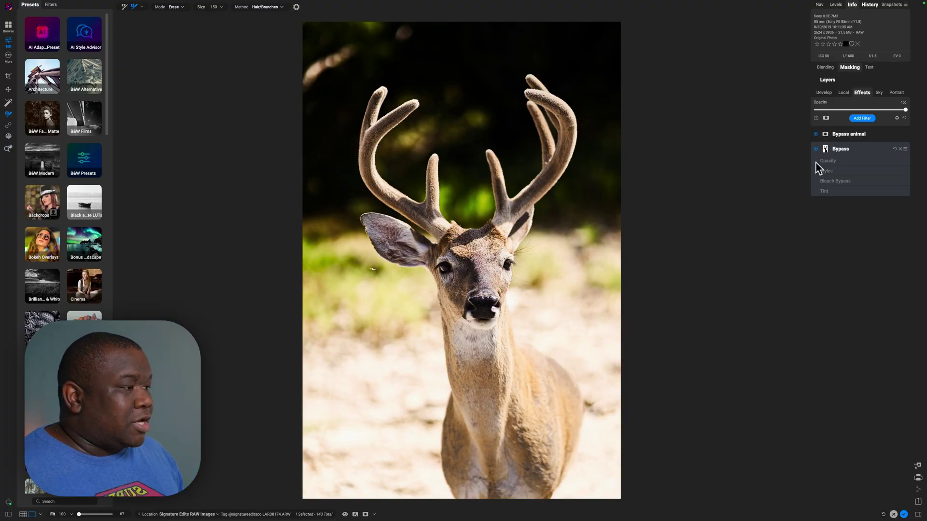
Copy the Bypass filter's mask onto the Bypass animal filter and invert it there.
left_click(826, 149)
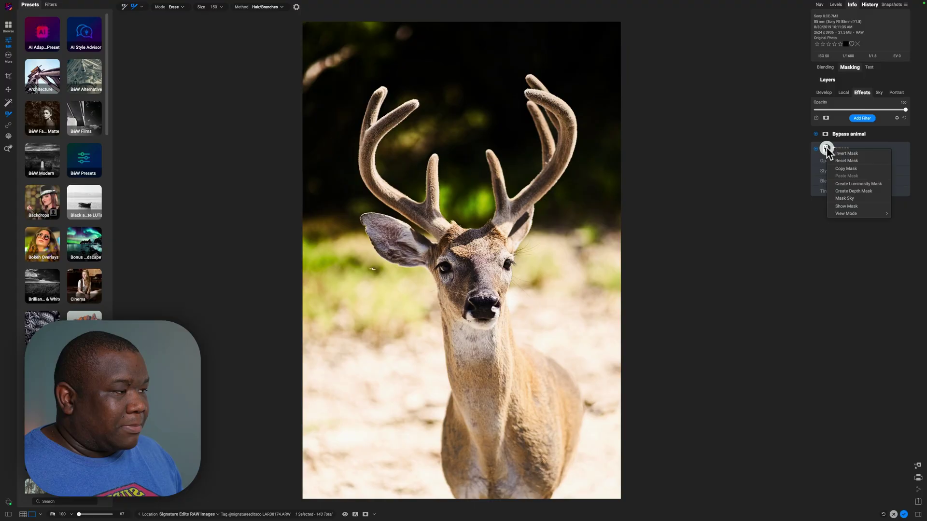
left_click(844, 167)
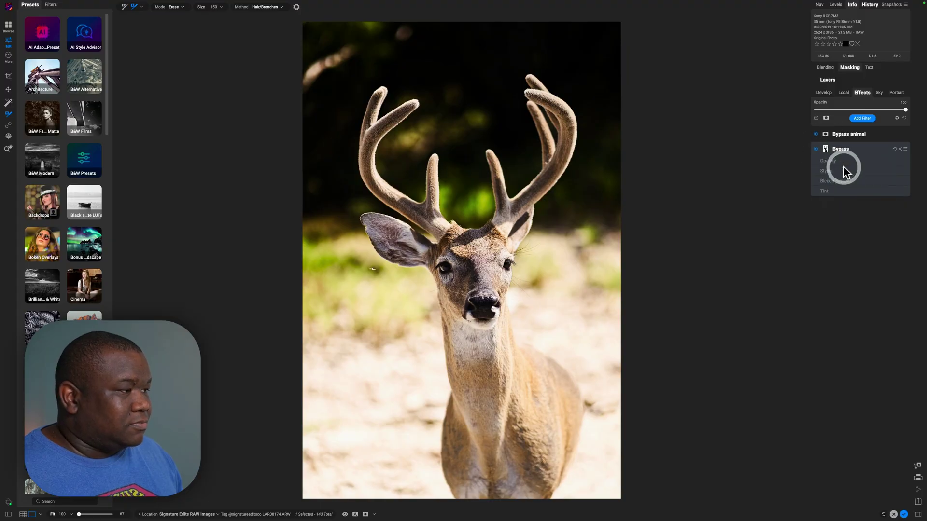
left_click(827, 135)
left_click(826, 135)
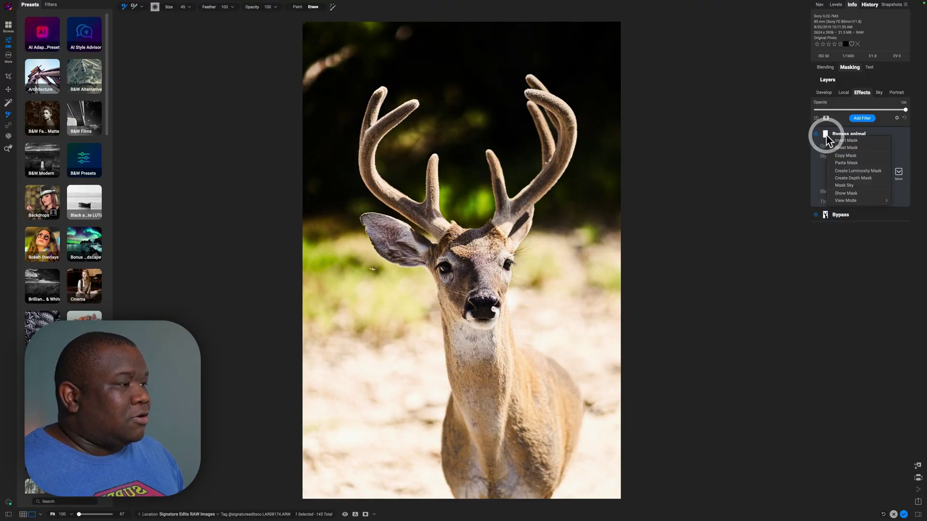
left_click(845, 163)
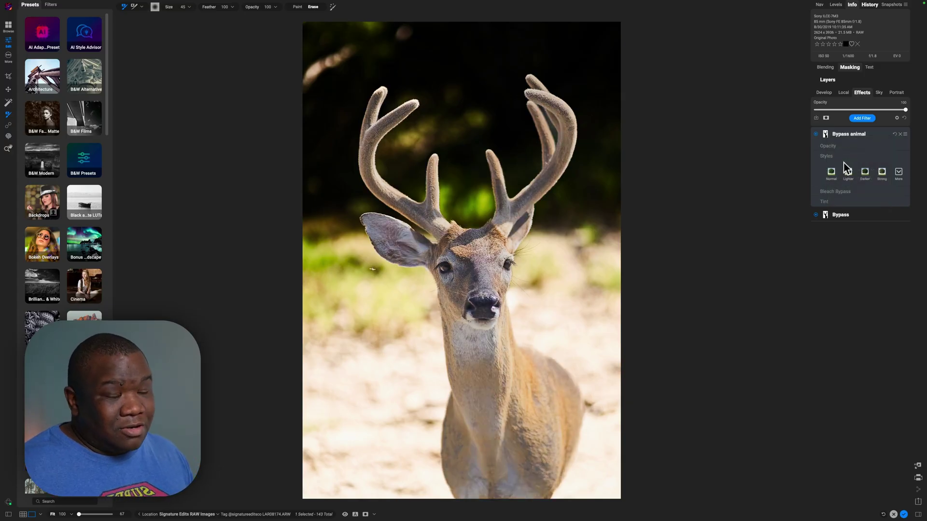
left_click(825, 136)
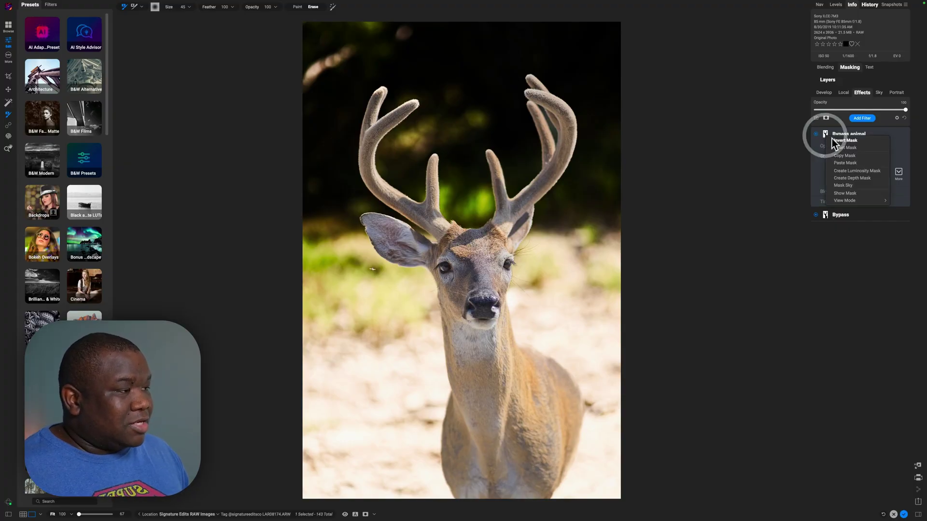
left_click(833, 140)
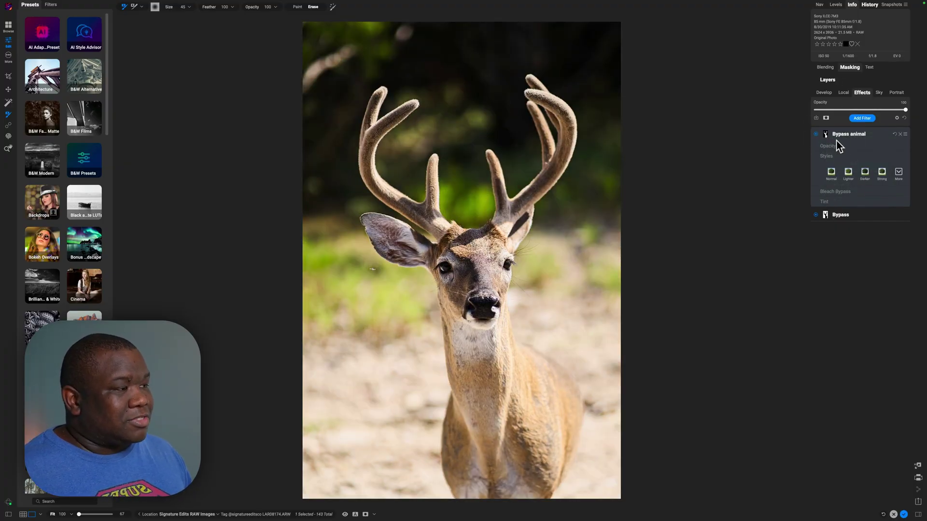
Collapse the styles of the Bypass animal filter and expand its Bleach Bypass settings to examine the Detail and Saturation values.
left_click(856, 136)
left_click(857, 136)
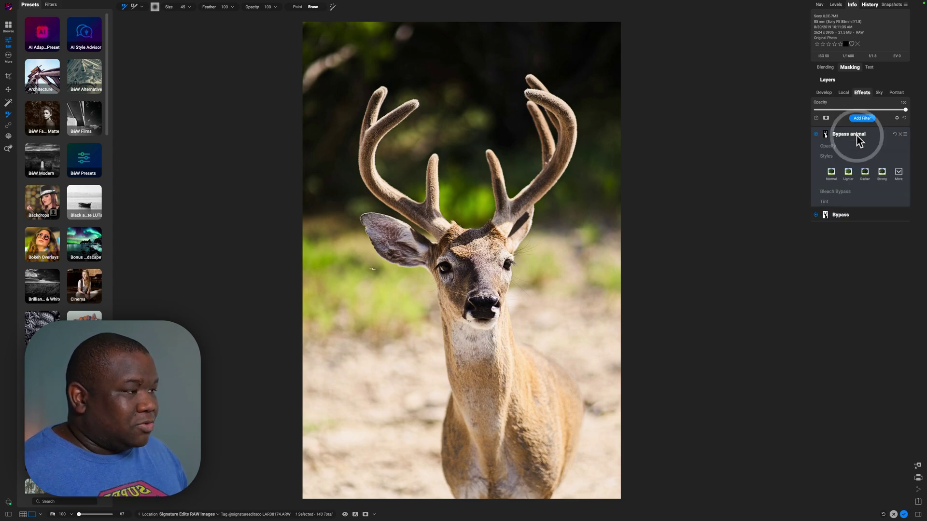
left_click(837, 154)
mouse_move(837, 193)
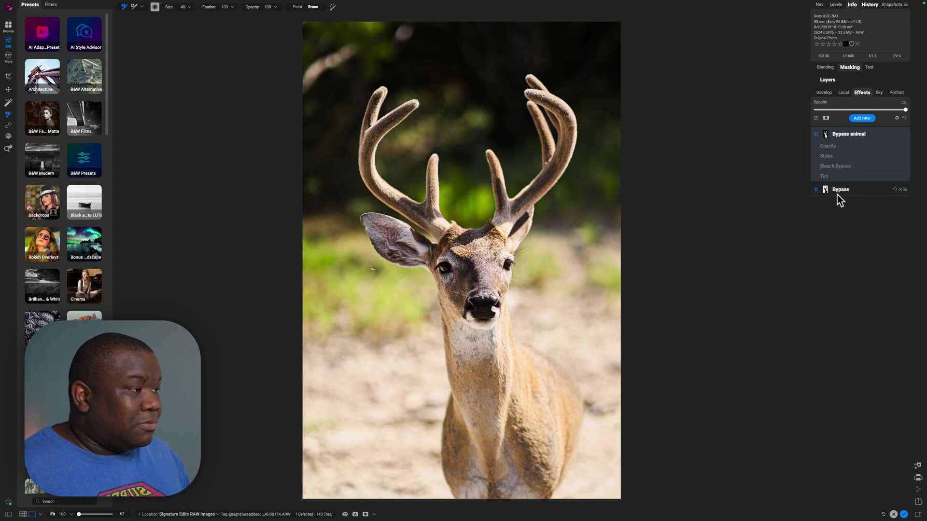
left_click(845, 168)
mouse_move(865, 232)
left_mouse_down()
mouse_move(890, 235)
mouse_move(858, 240)
mouse_move(910, 242)
mouse_move(829, 245)
mouse_move(925, 250)
mouse_move(862, 246)
mouse_move(875, 241)
left_mouse_up()
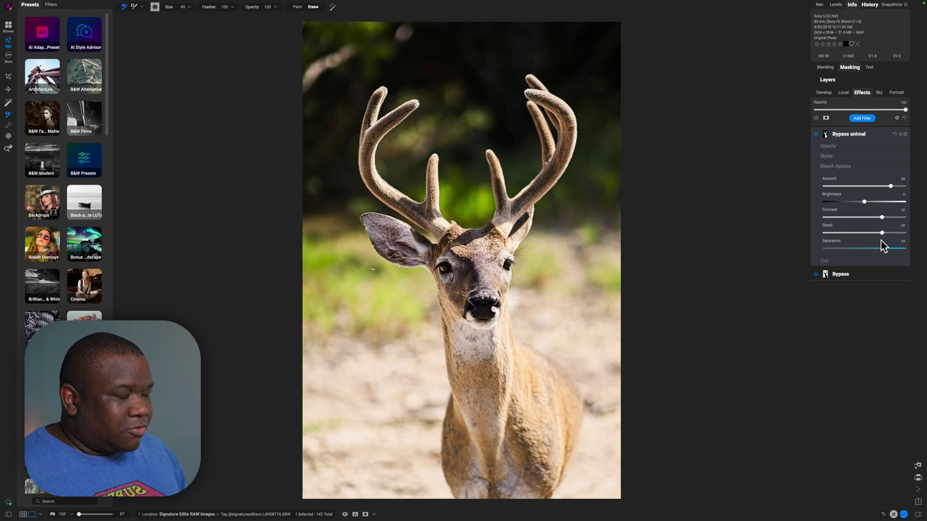
left_click(881, 246)
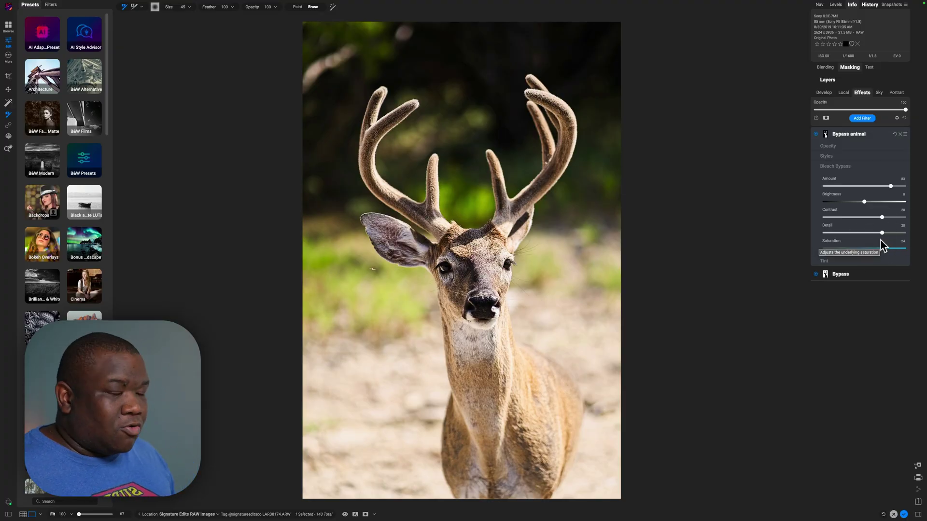
Set the Tint amount of the Bypass filter to 37 and compare the photo with and without the edits.
left_click(873, 134)
left_click(852, 152)
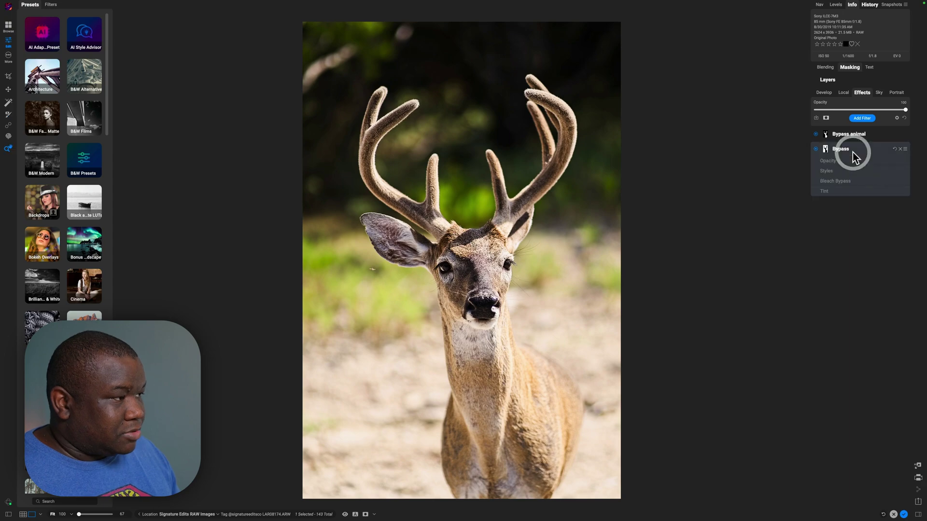
left_click(840, 181)
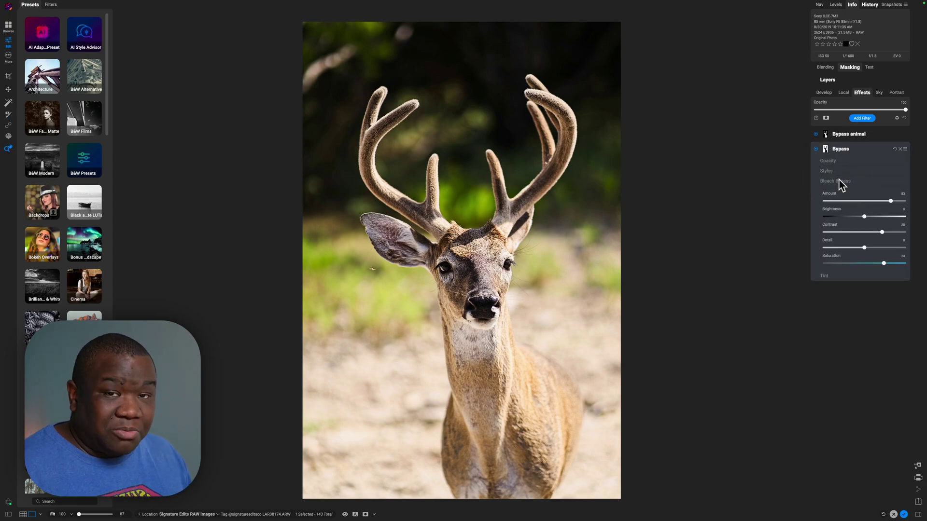
left_click(824, 276)
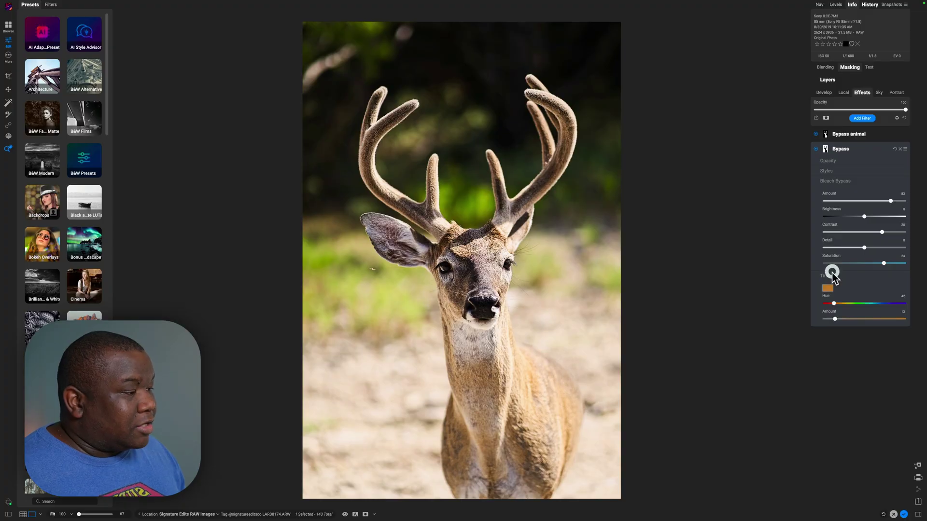
left_click(853, 318)
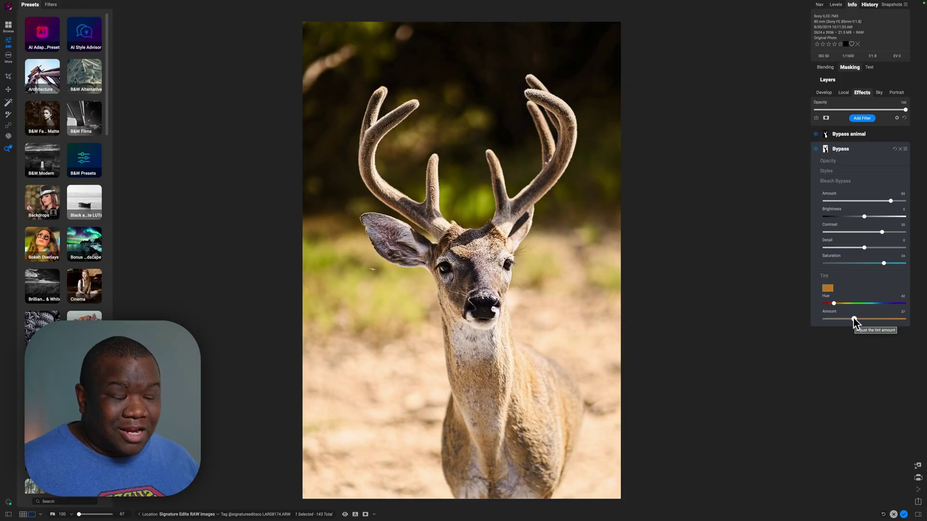
key("ctrl+p")
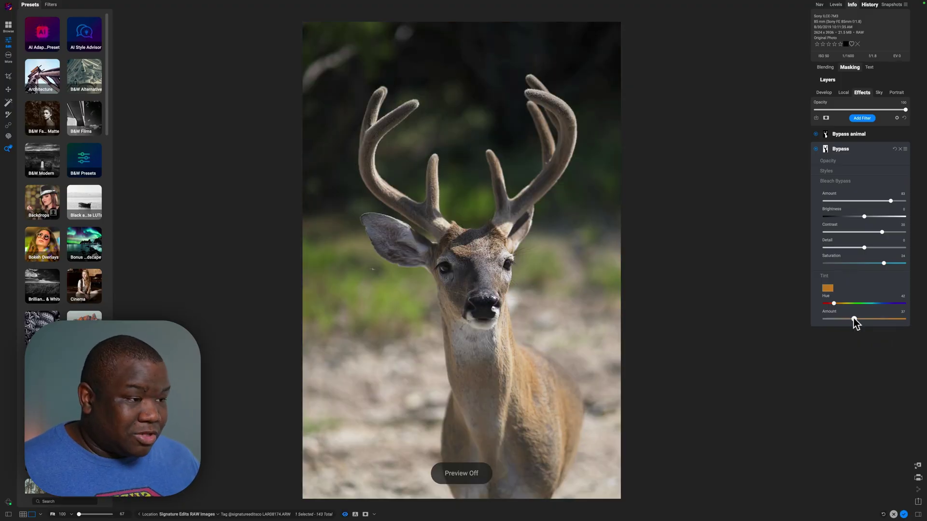
key("ctrl+p")
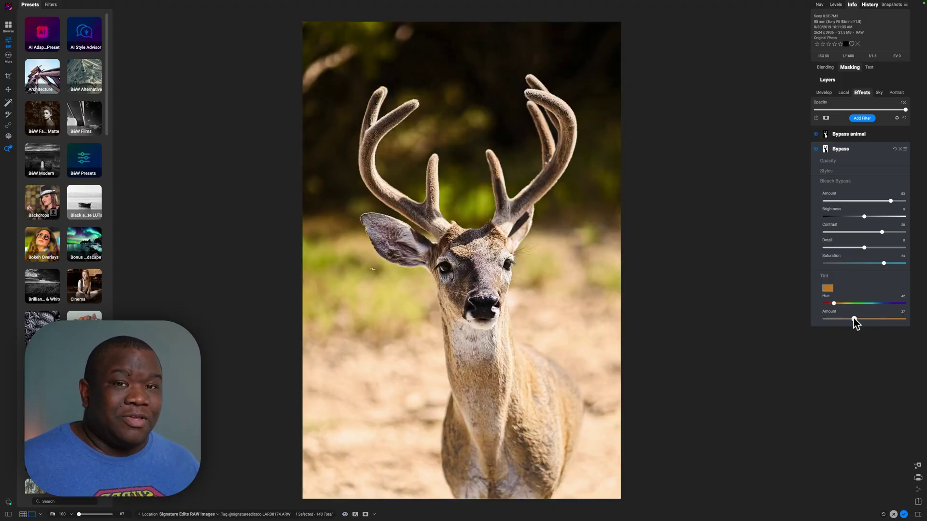